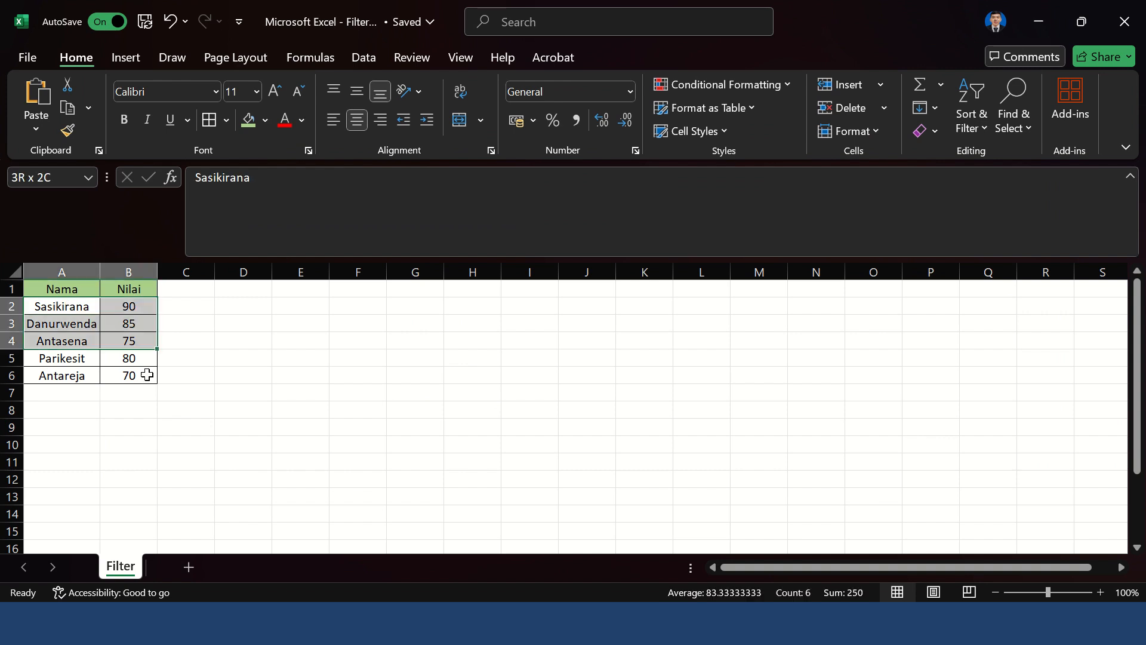
# Step: Examine the entries under Nama and the scores under Nilai, cell by cell, in rows 2 to 6
pyautogui.click(273, 359)
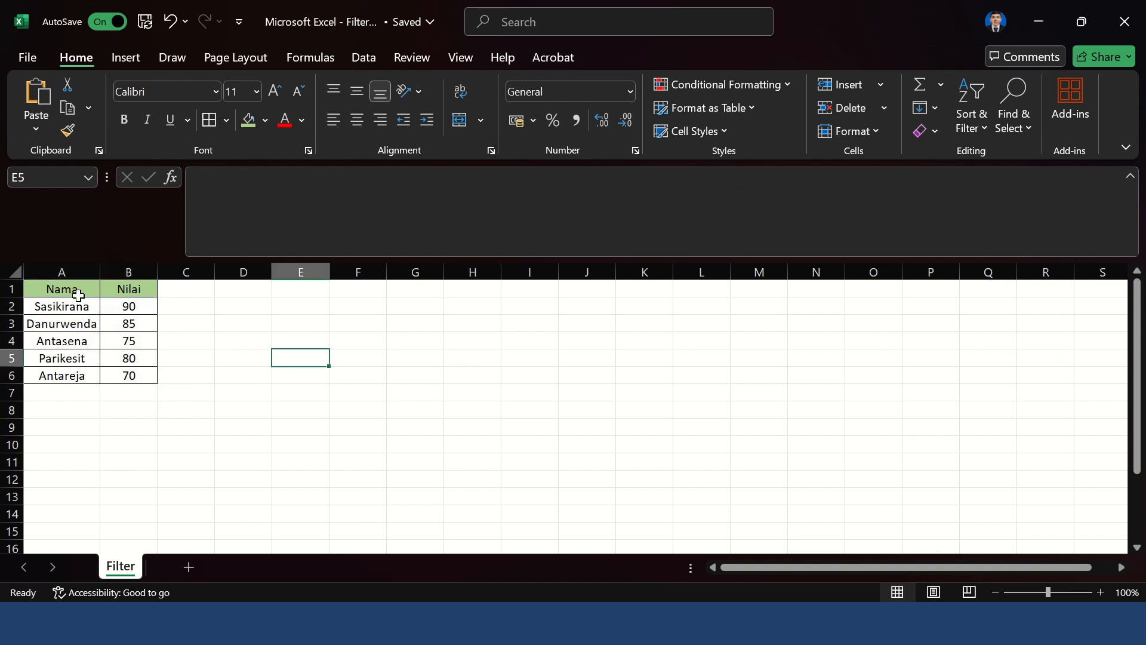
pyautogui.click(94, 287)
pyautogui.press('Down')
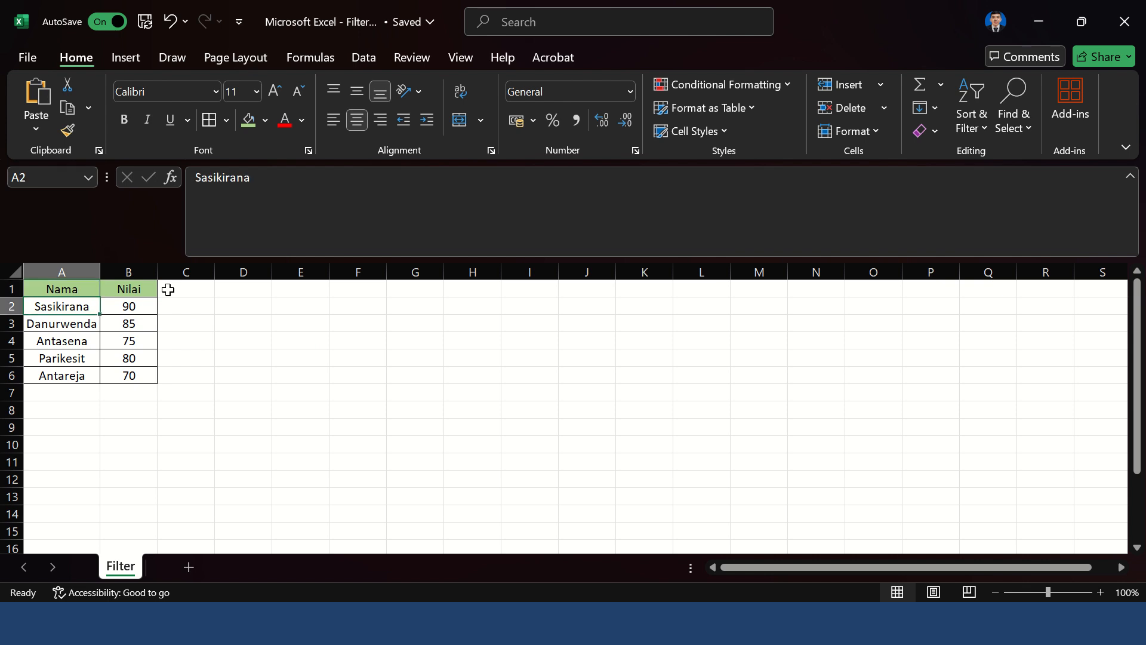
pyautogui.press('Down')
pyautogui.press('Down')
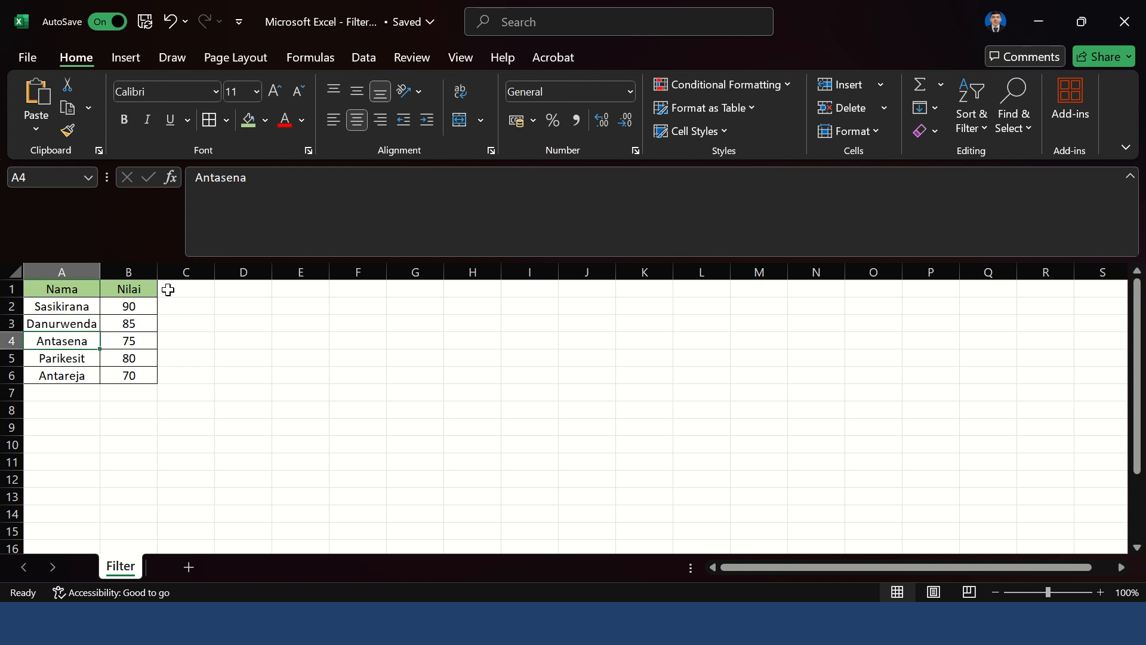
pyautogui.press('Down')
pyautogui.press('Down')
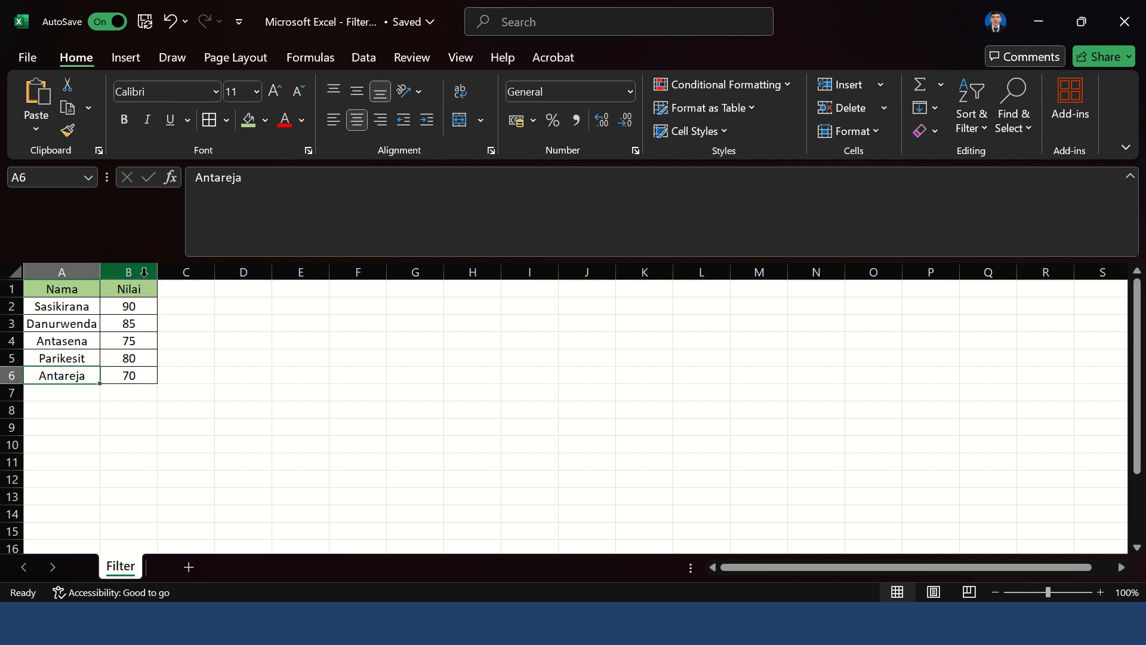
pyautogui.click(141, 305)
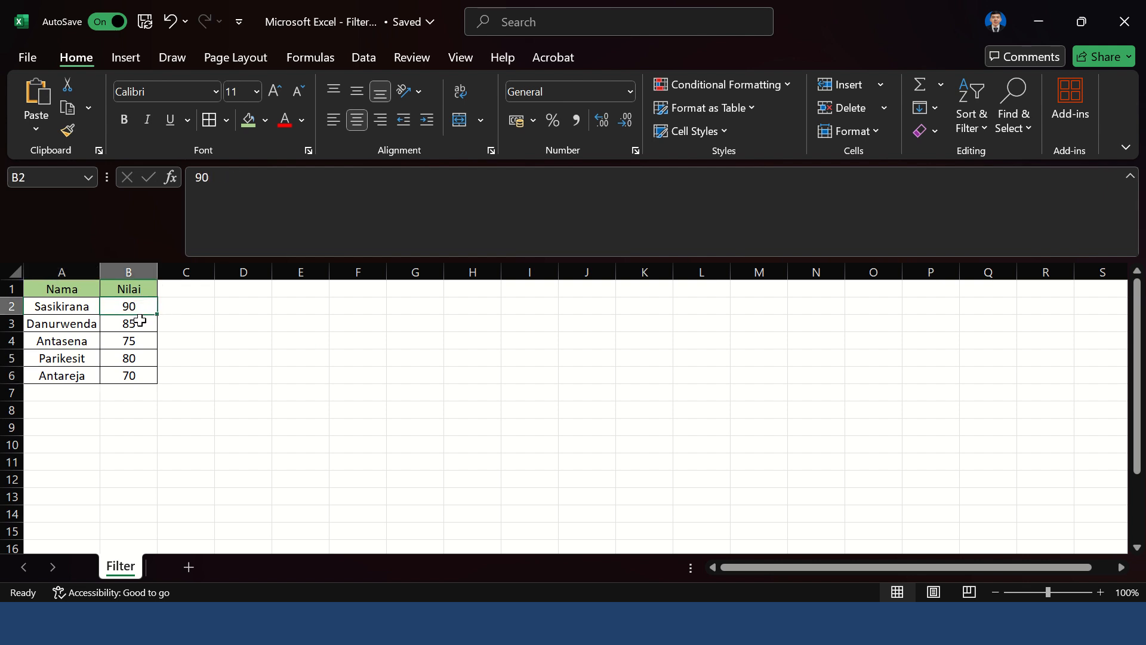
pyautogui.click(138, 324)
pyautogui.click(144, 340)
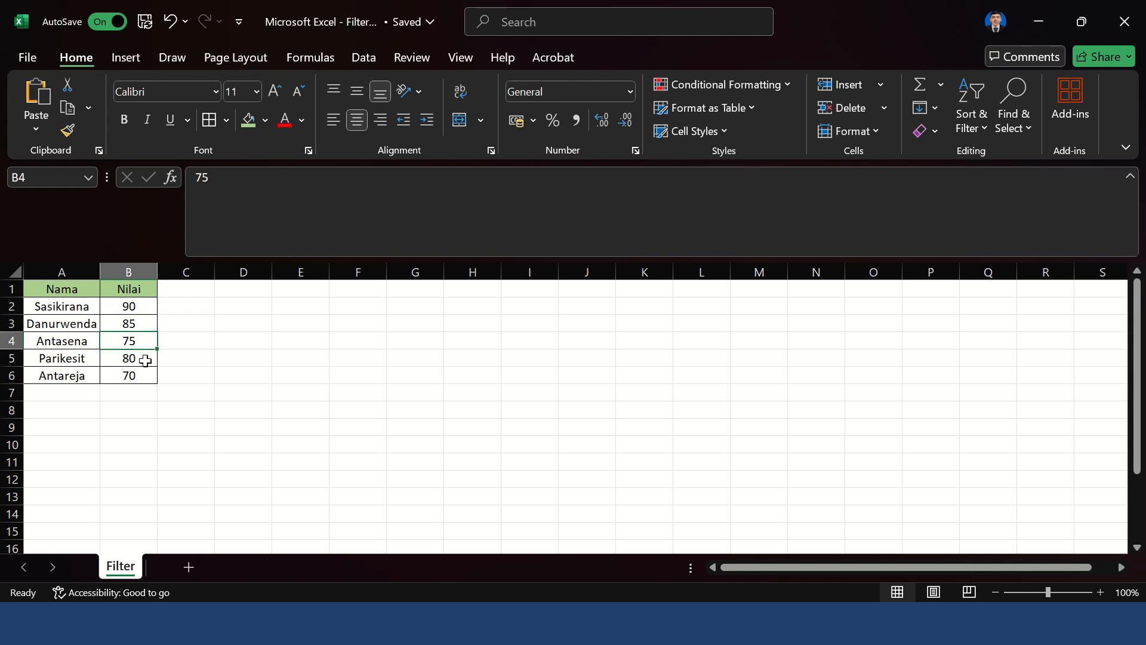
pyautogui.click(146, 360)
pyautogui.click(145, 376)
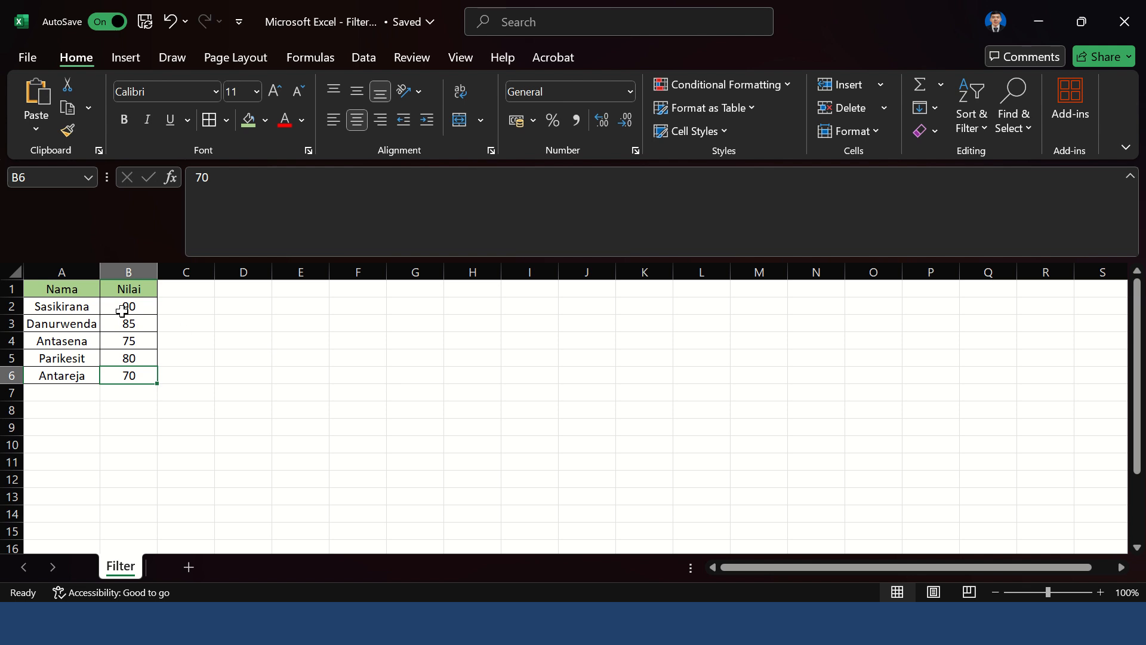
# Step: Review the extent of the data table A1:B6, including its Nilai column and its data rows without the header
pyautogui.moveTo(60, 289); pyautogui.dragTo(145, 378)
pyautogui.click(282, 345)
pyautogui.moveTo(69, 288); pyautogui.dragTo(137, 376)
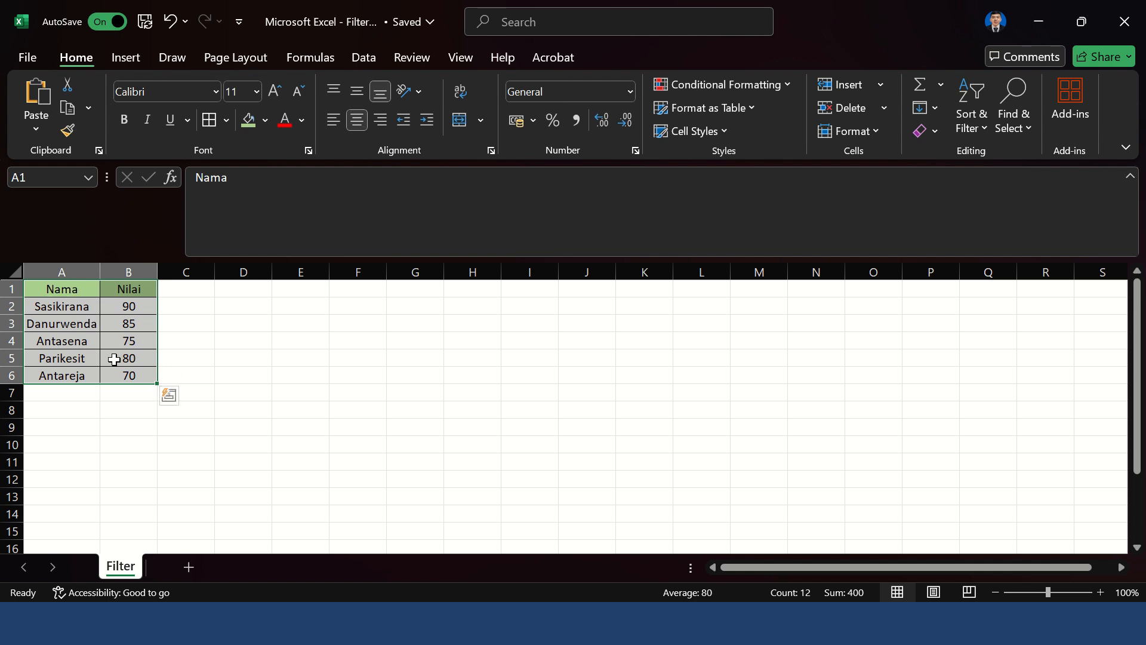
pyautogui.click(212, 341)
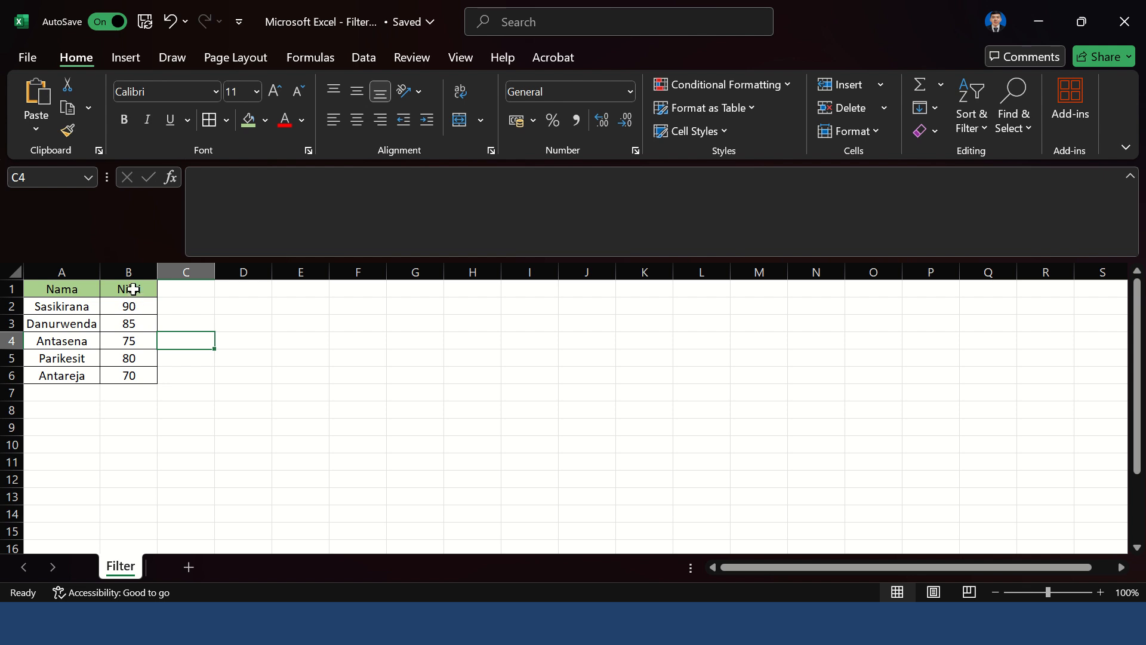
pyautogui.click(128, 289)
pyautogui.moveTo(132, 309); pyautogui.dragTo(139, 375)
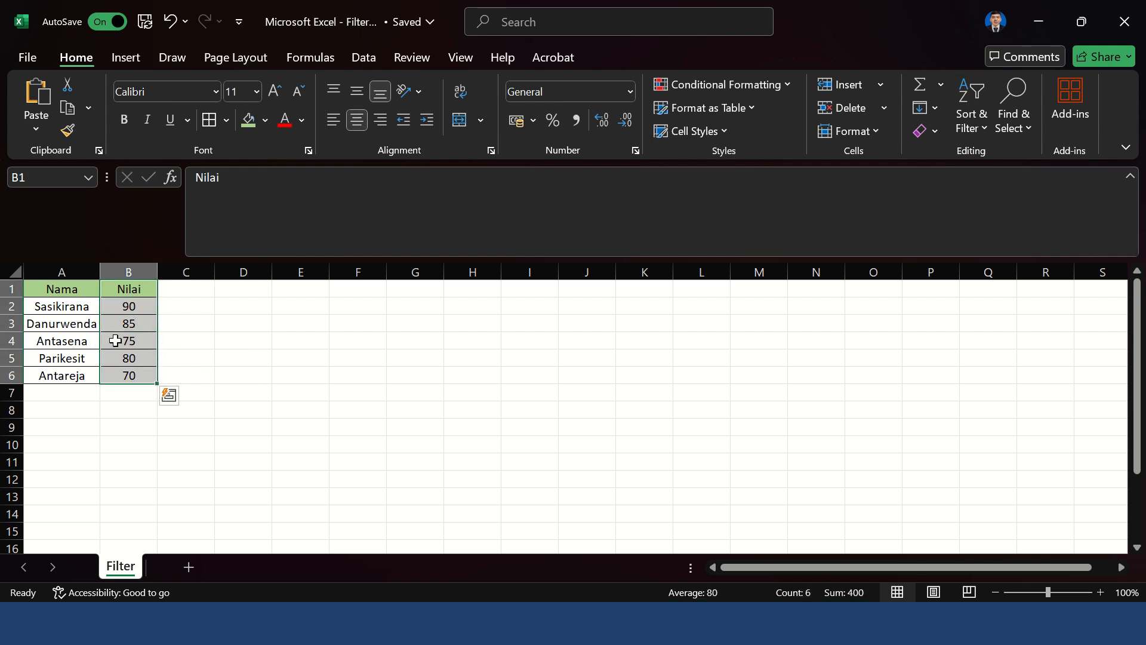
pyautogui.click(204, 348)
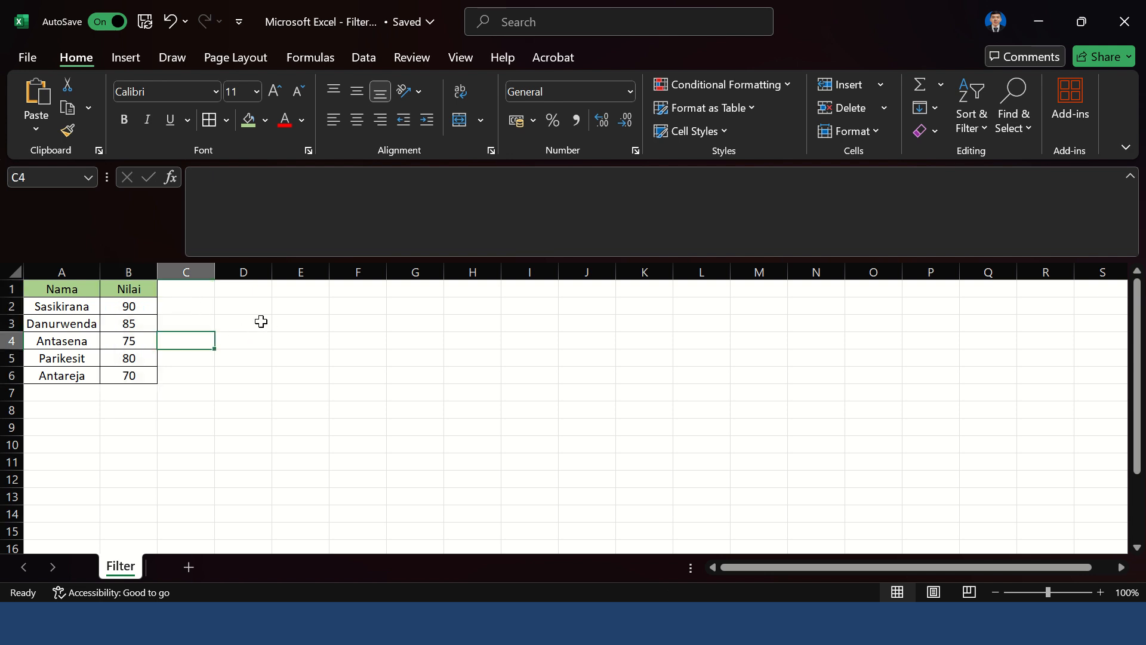
pyautogui.click(200, 307)
pyautogui.click(251, 308)
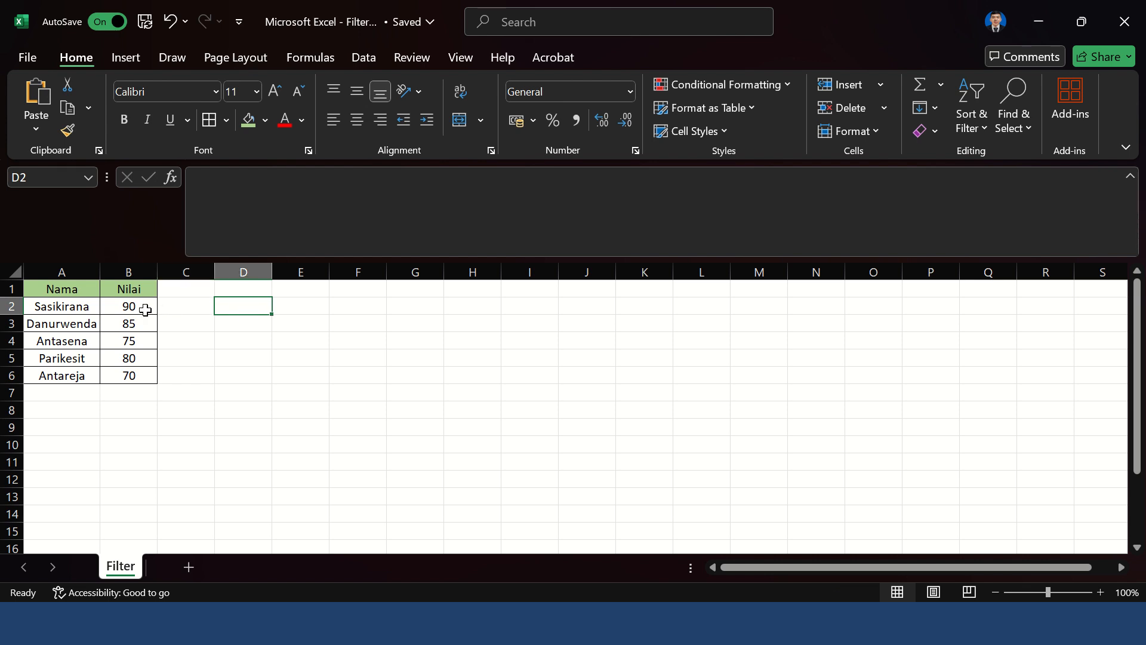
pyautogui.moveTo(70, 305); pyautogui.dragTo(140, 375)
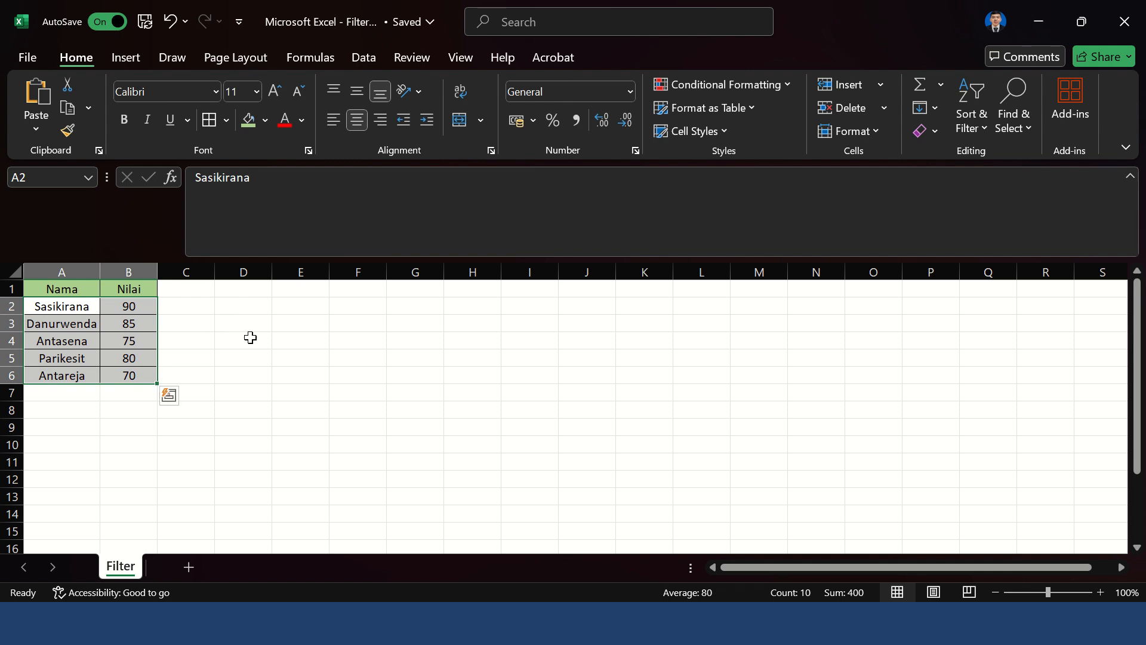
pyautogui.click(219, 341)
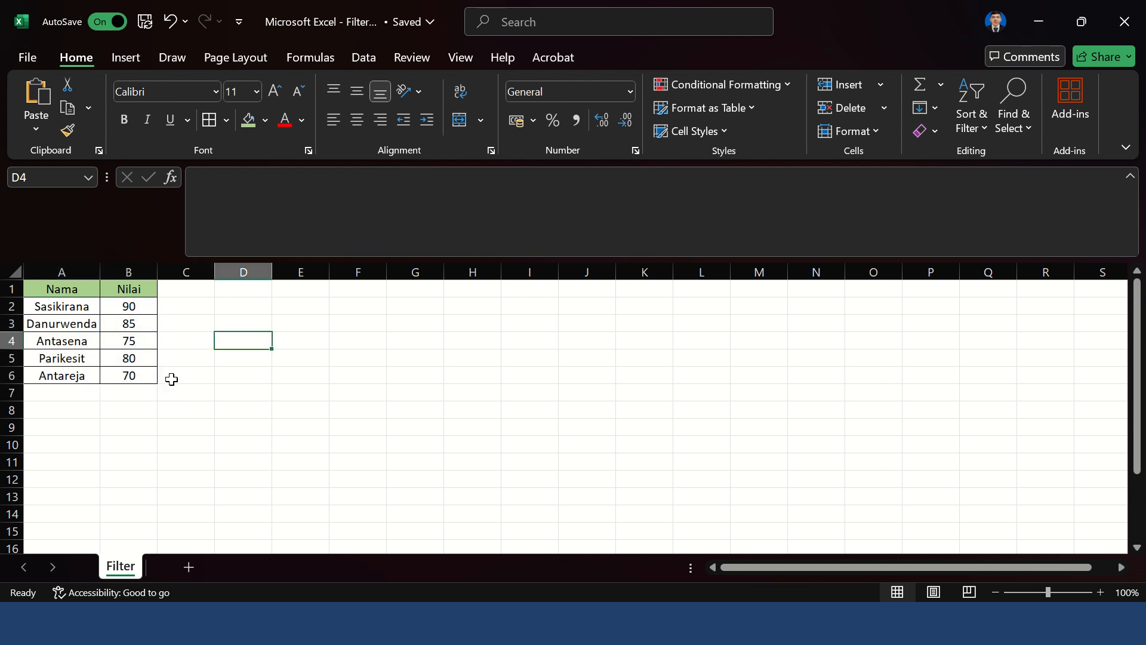
pyautogui.click(149, 377)
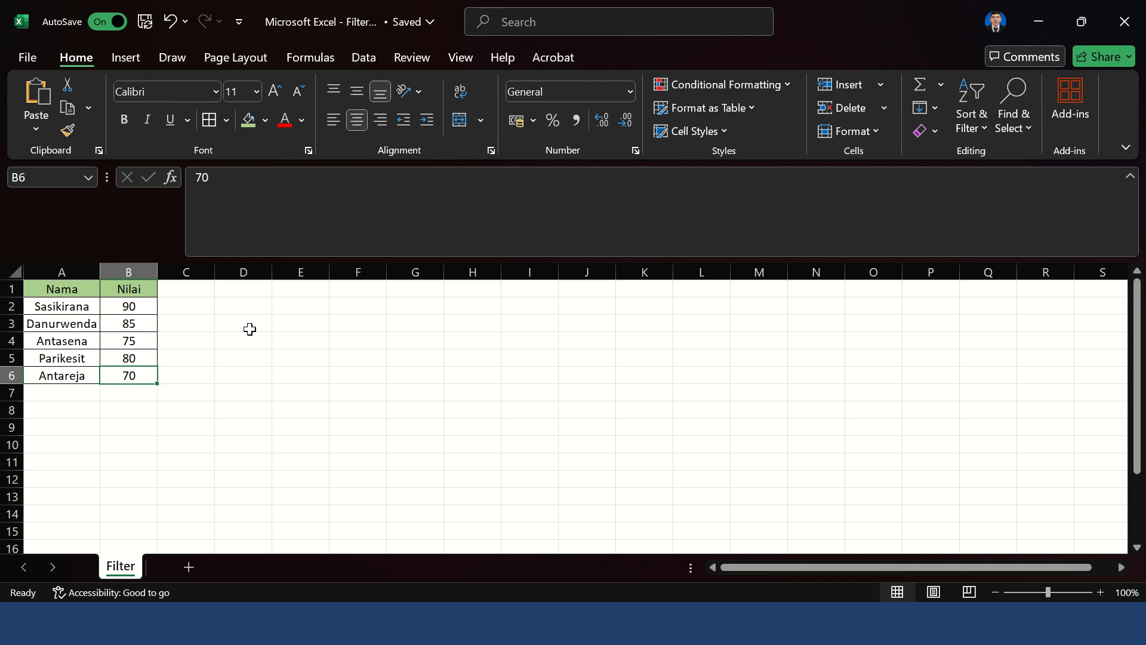
pyautogui.moveTo(42, 291); pyautogui.dragTo(154, 381)
pyautogui.click(245, 358)
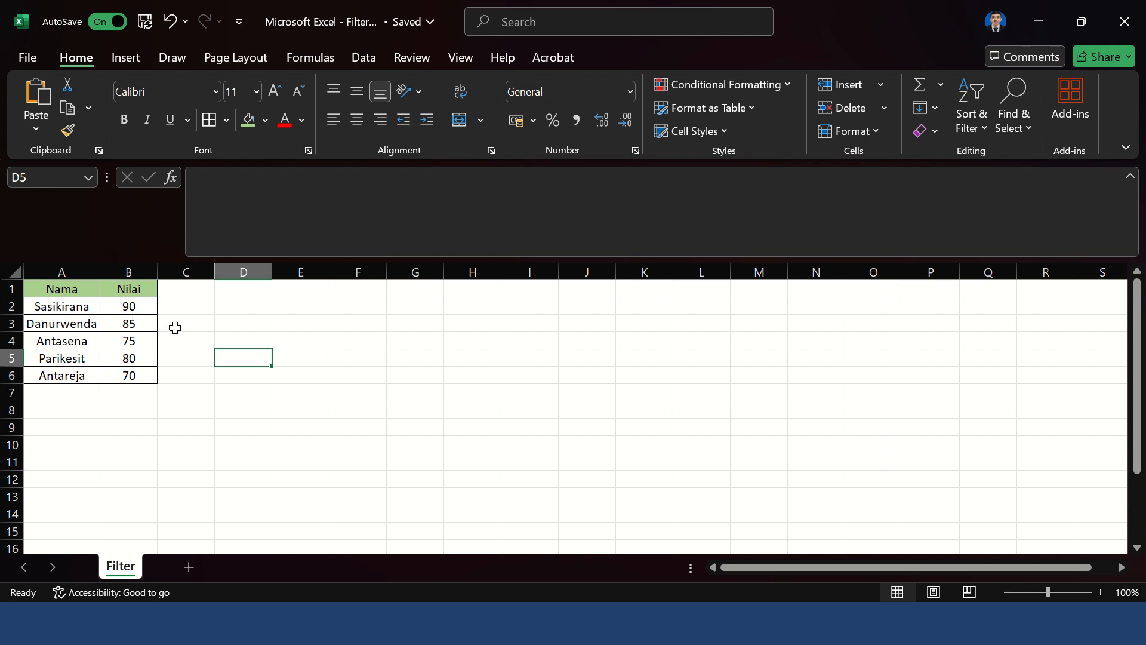
pyautogui.click(45, 291)
pyautogui.hotkey('ctrl', 'a')
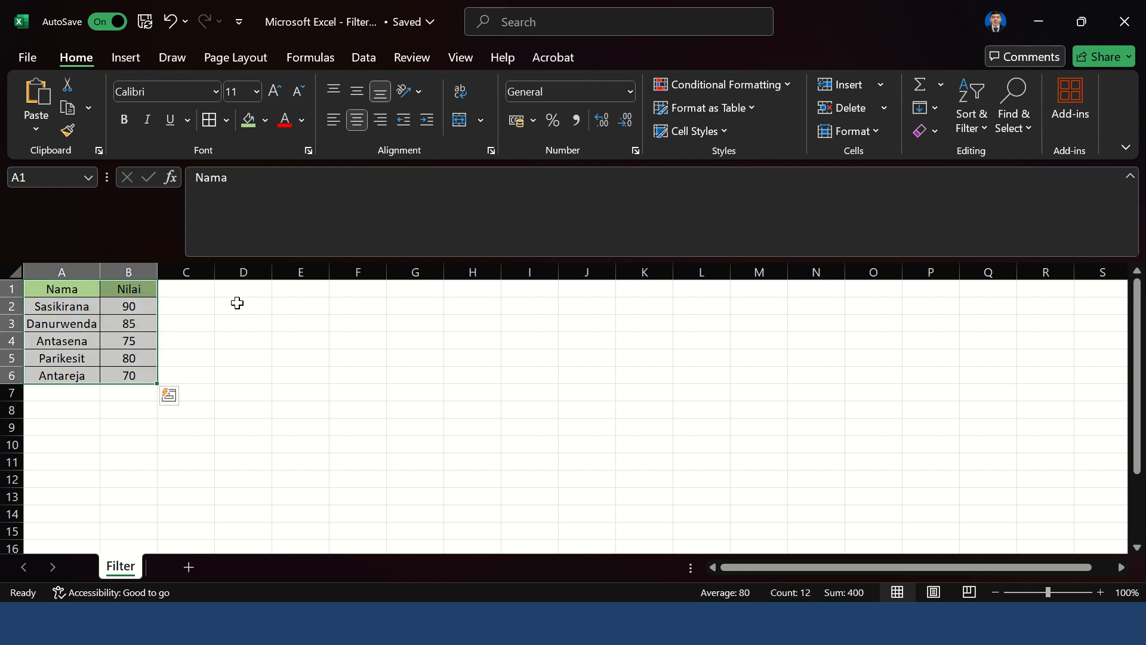
# Step: Enter the note "Nilai yang kurang dari 75" in cell A8 and align it left
pyautogui.click(235, 410)
pyautogui.click(128, 413)
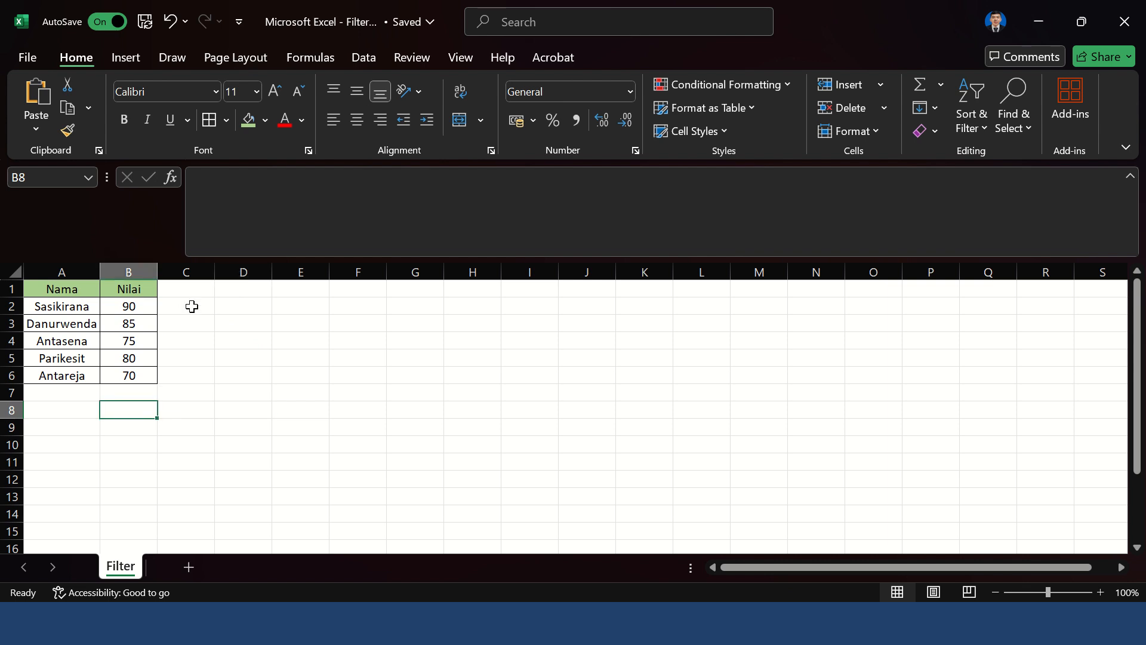
pyautogui.click(64, 409)
pyautogui.write('Nilai yang kurang dari')
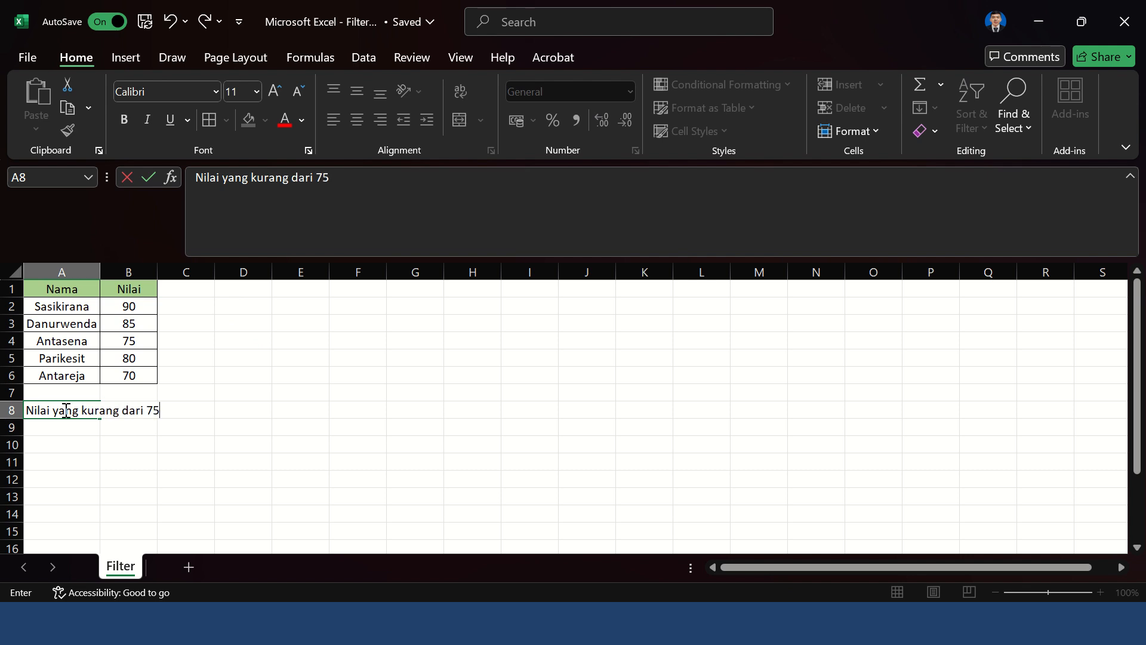
pyautogui.write(' 75')
pyautogui.press('Return')
pyautogui.click(84, 410)
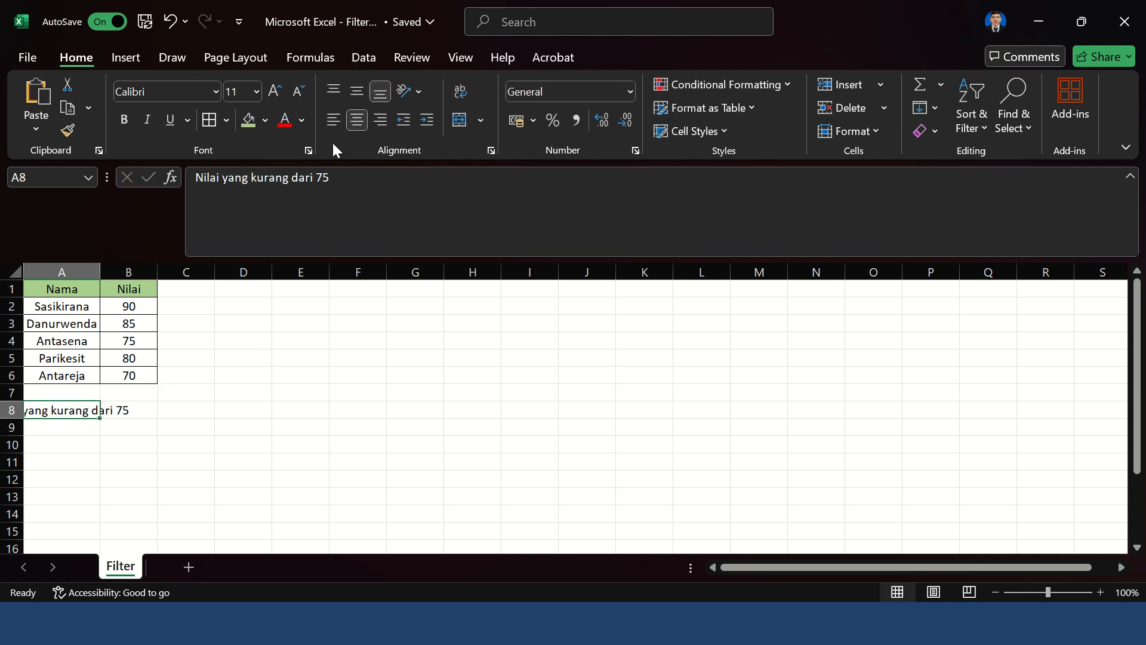
pyautogui.click(332, 339)
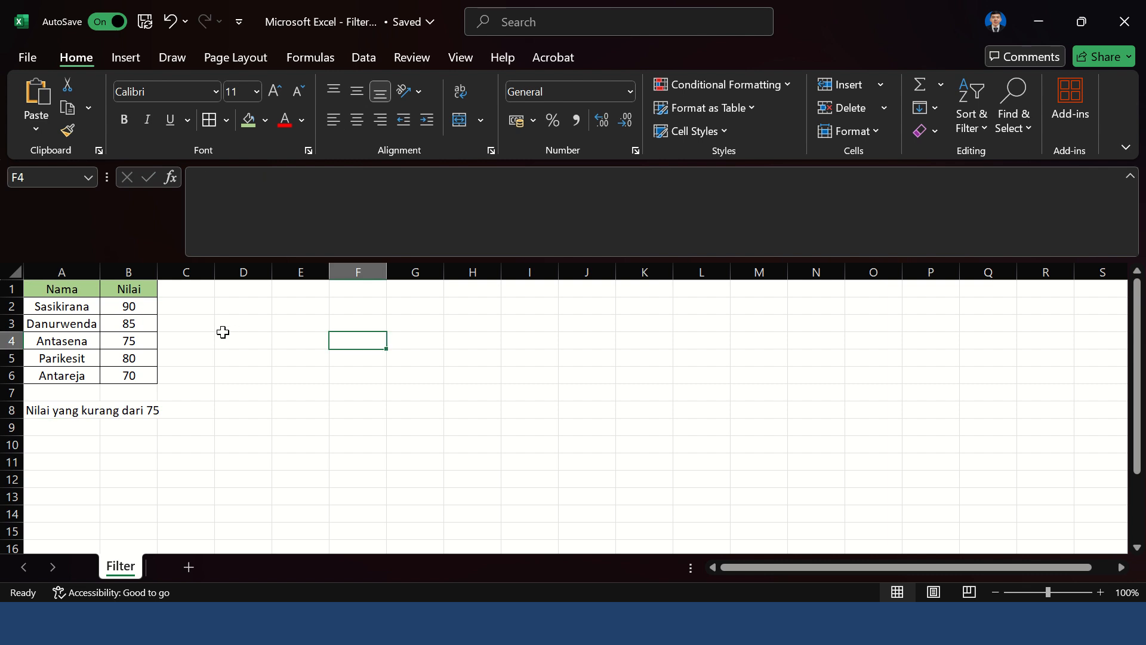
# Step: Enter the formula =FILTER(A1:B6;B1:B6<75;"") in cell D1 to extract the rows with scores below 75
pyautogui.click(244, 291)
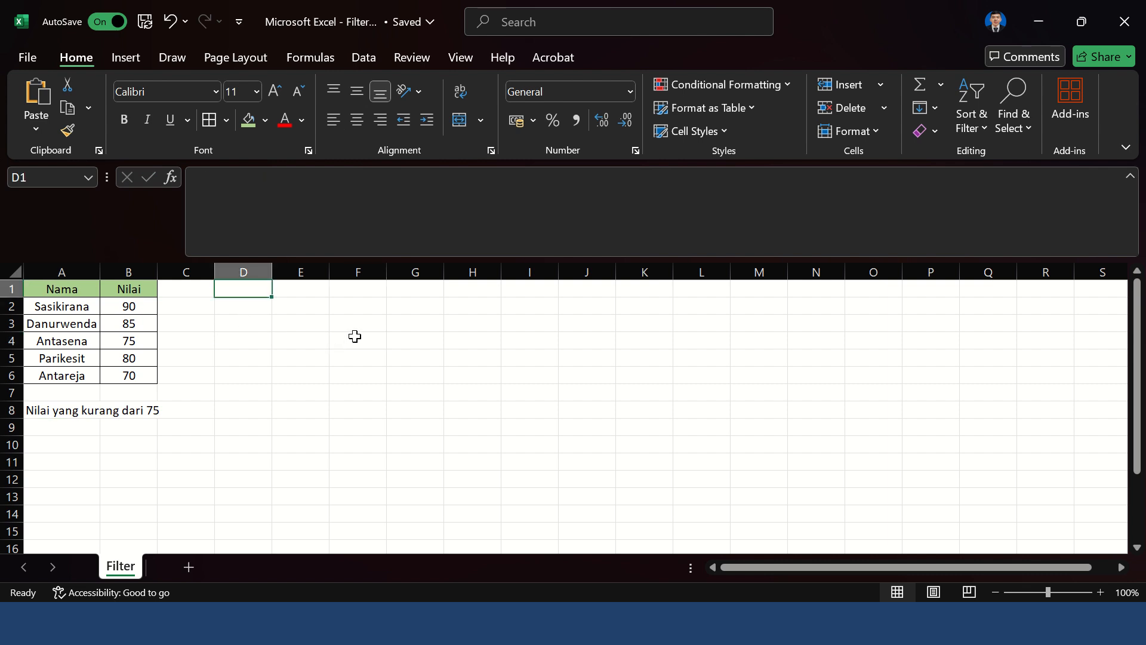
pyautogui.write('=')
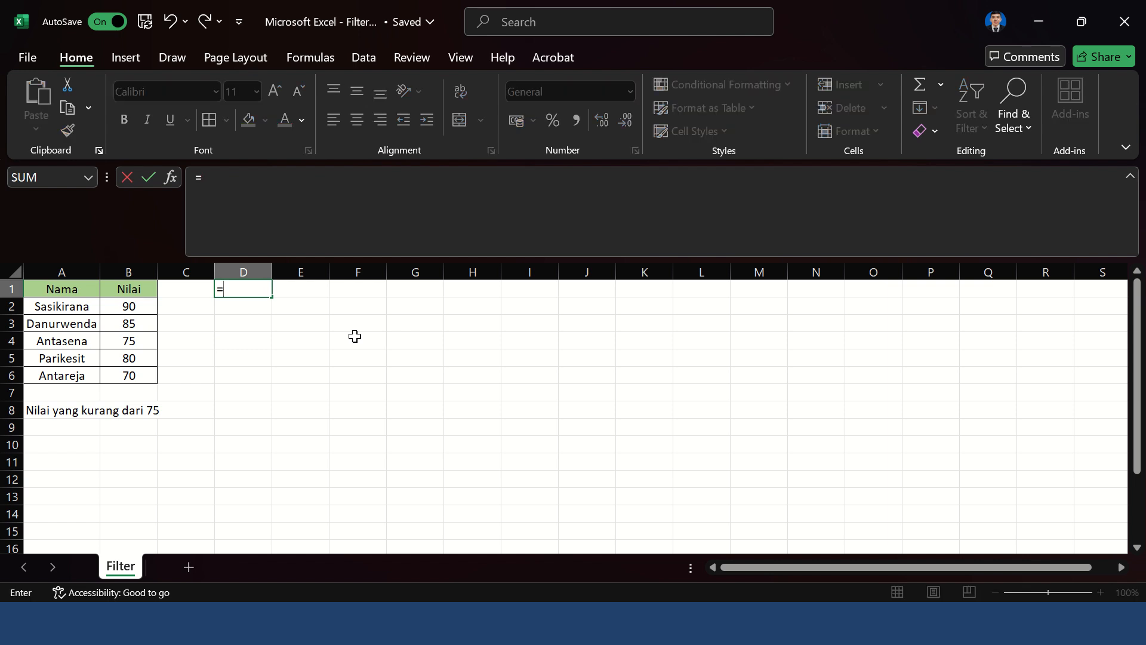
pyautogui.write('filter')
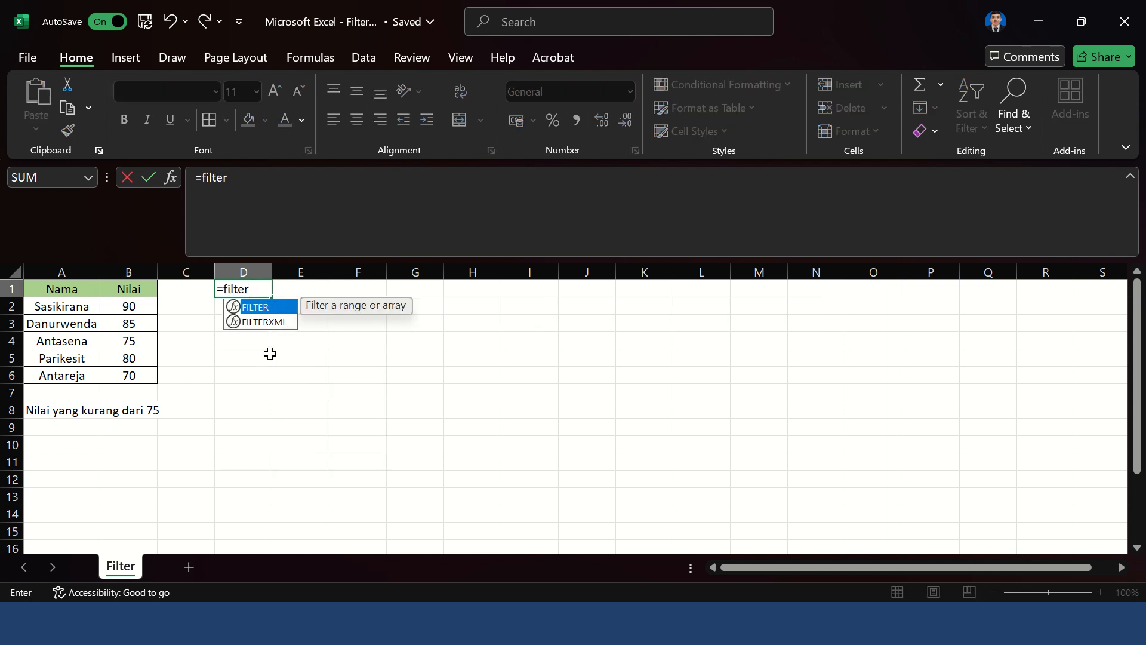
pyautogui.press('Tab')
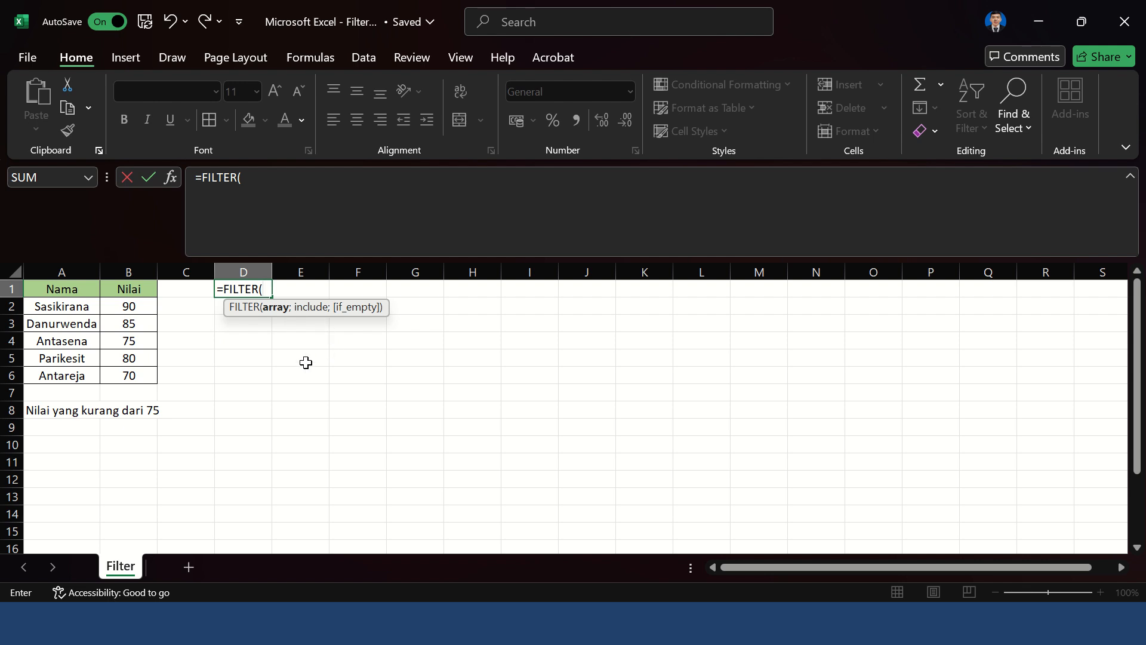
pyautogui.moveTo(63, 288); pyautogui.dragTo(153, 375)
pyautogui.write(';')
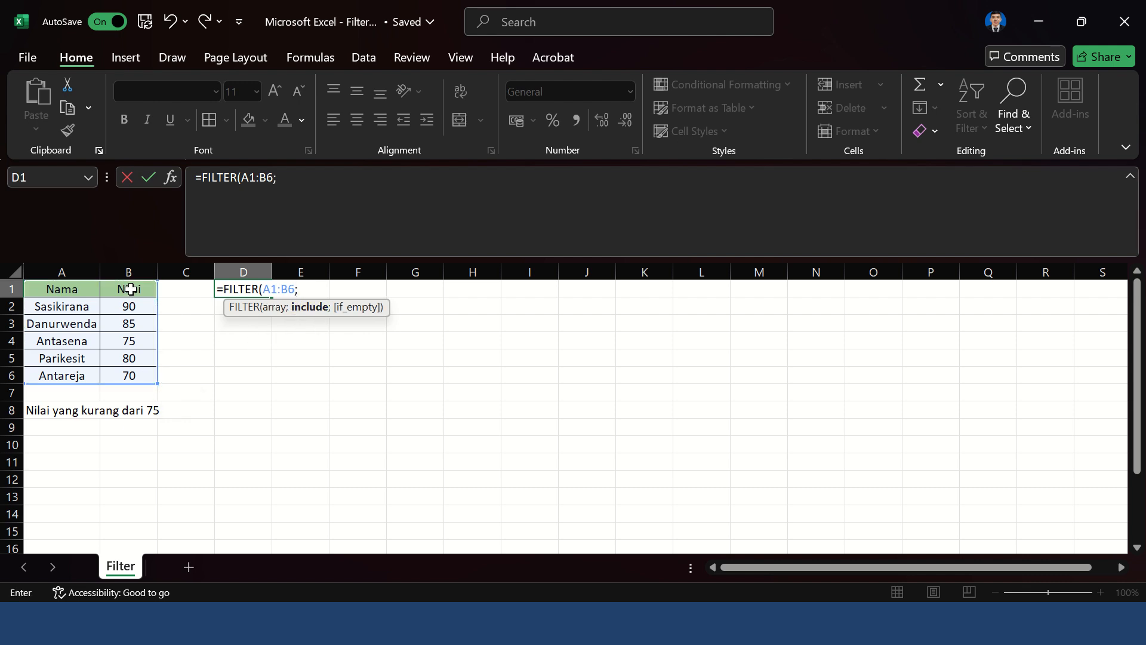
pyautogui.moveTo(132, 295); pyautogui.dragTo(153, 392)
pyautogui.hotkey('shift', 'Up')
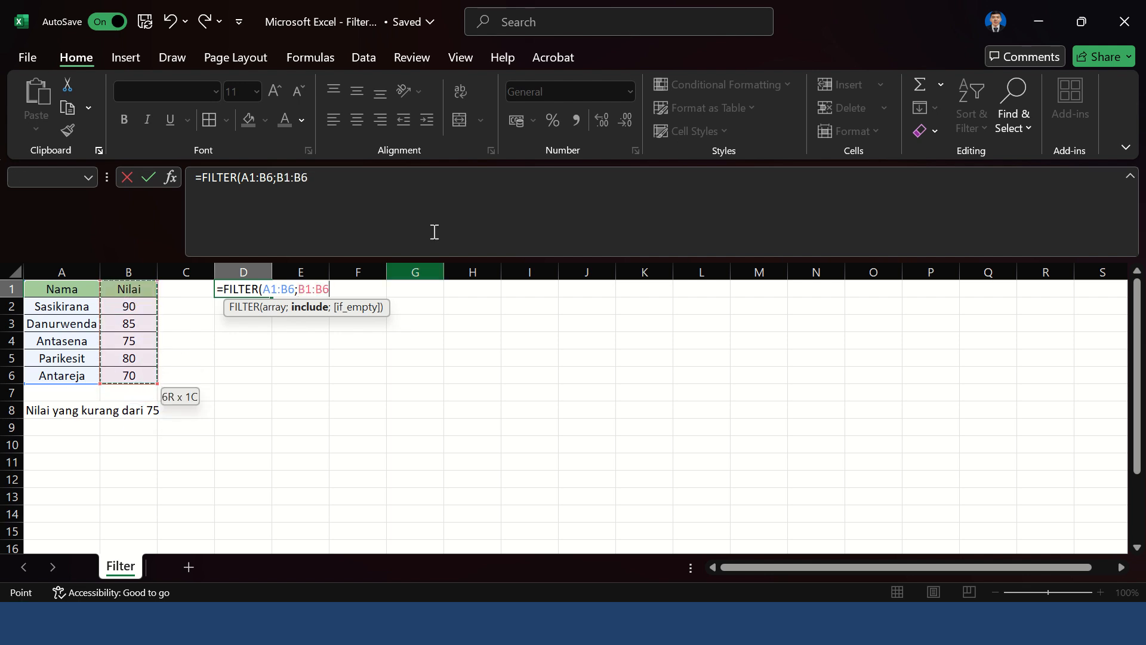
pyautogui.click(404, 184)
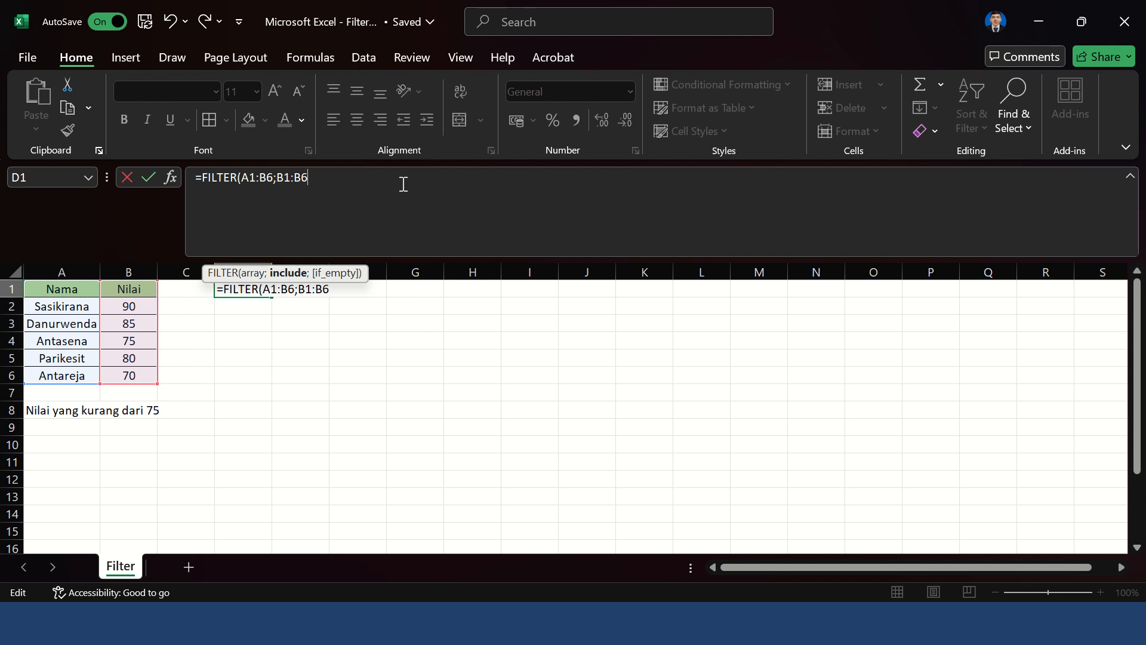
pyautogui.write('<75;')
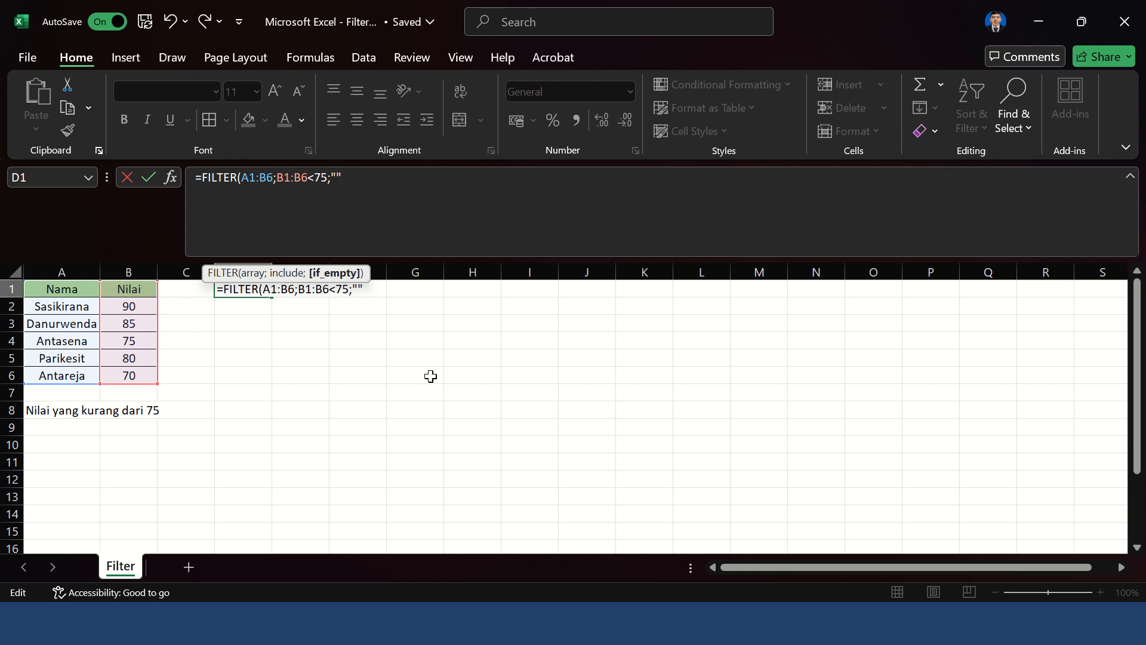
pyautogui.write(')')
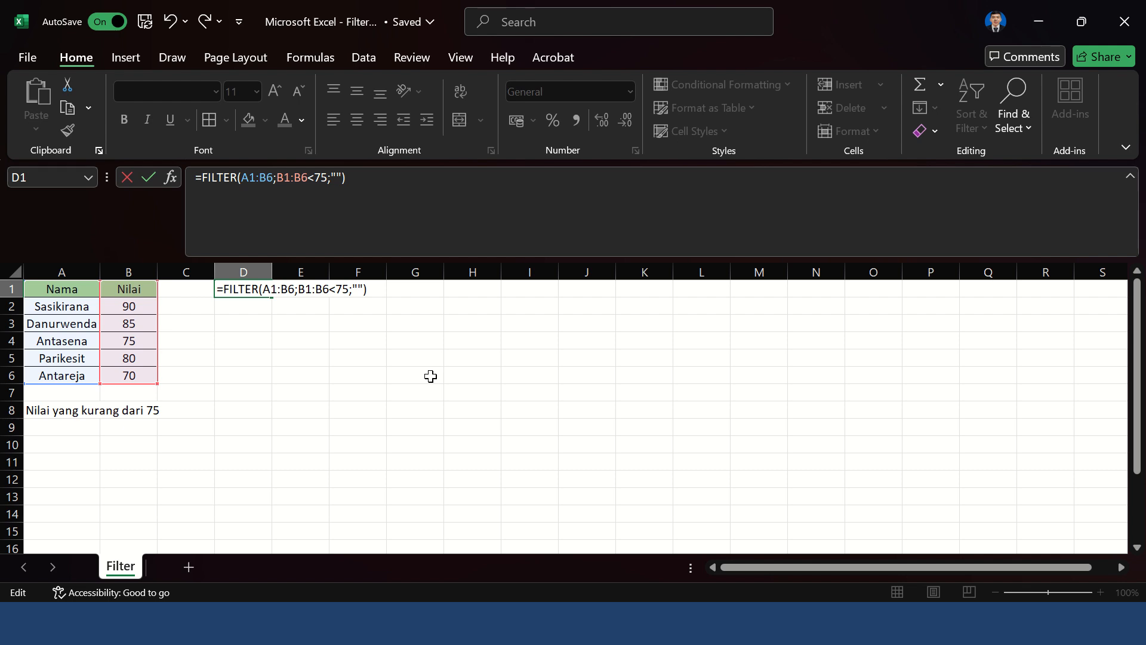
pyautogui.press('Return')
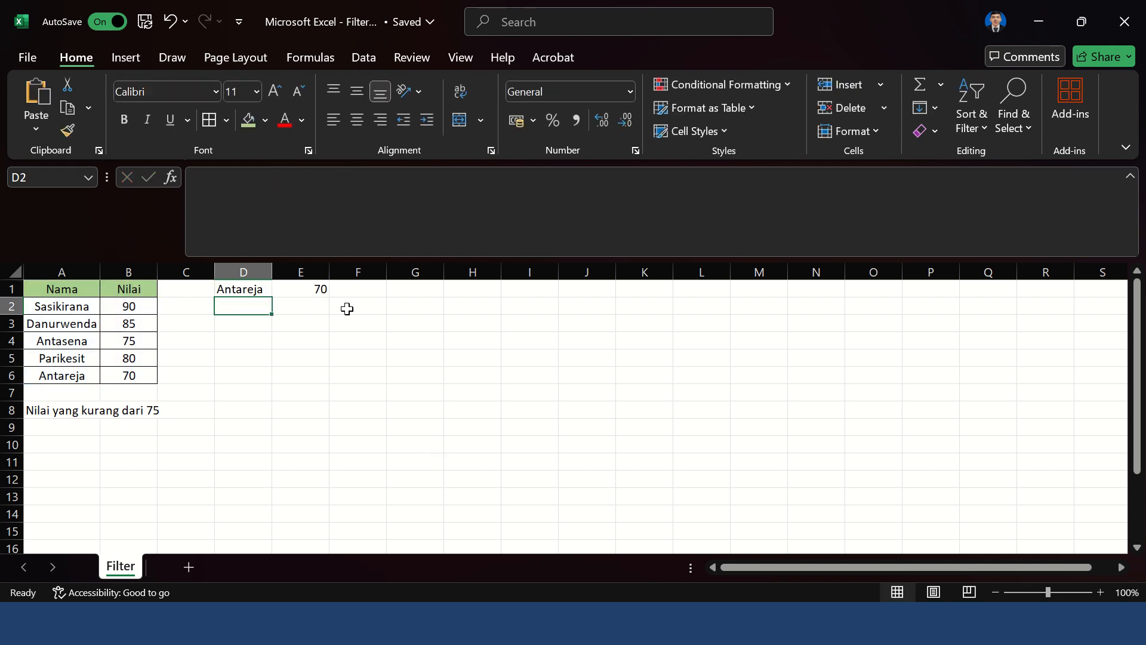
# Step: Copy the FILTER formula text from D1 and paste it unchanged into cell D3
pyautogui.click(252, 289)
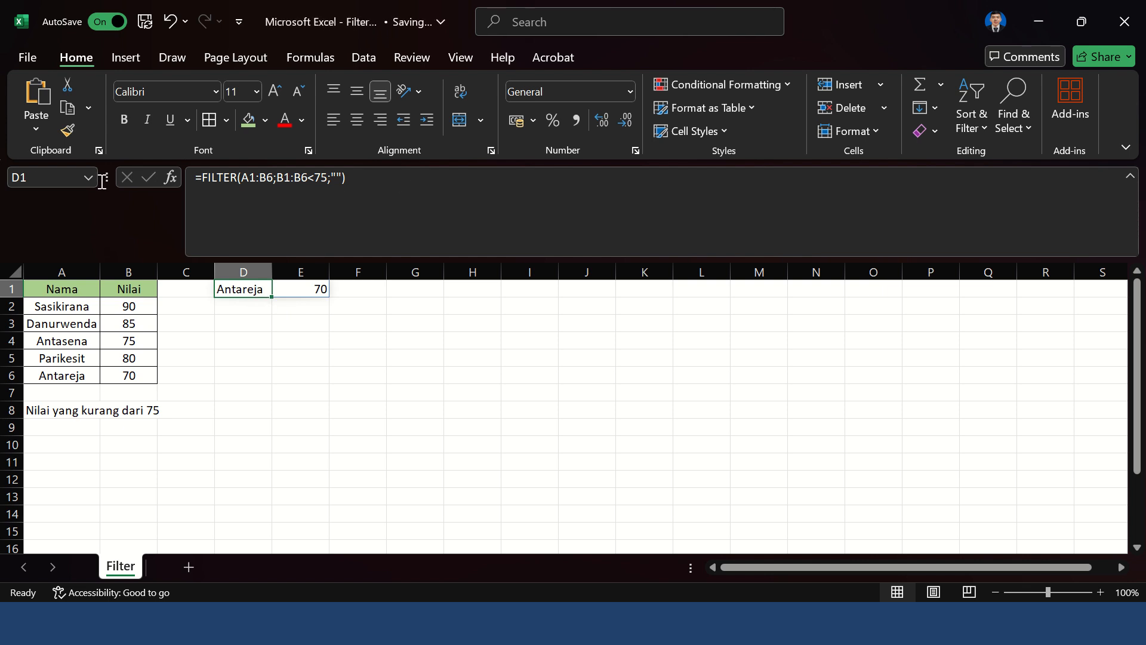
pyautogui.moveTo(404, 182); pyautogui.dragTo(77, 179)
pyautogui.hotkey('ctrl', 'c')
pyautogui.press('Return')
pyautogui.press('Return')
pyautogui.hotkey('ctrl', 'v')
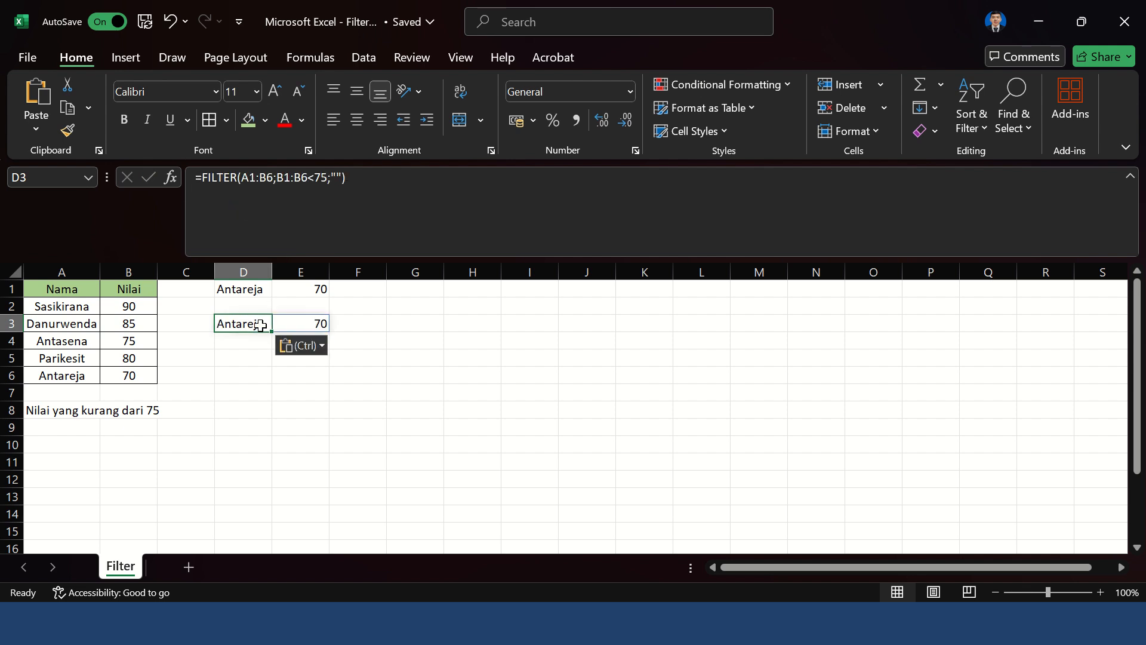
# Step: Change the criterion in D3's FILTER formula to B1:B6>75
pyautogui.click(311, 178)
pyautogui.press('BackSpace')
pyautogui.write('>')
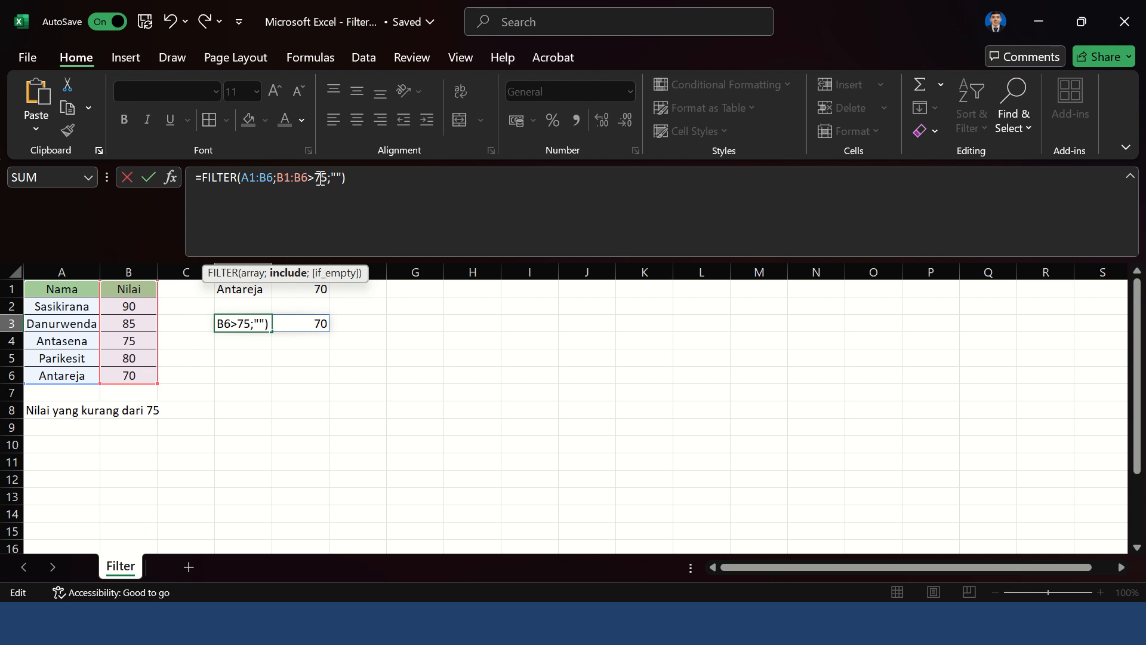
pyautogui.press('Return')
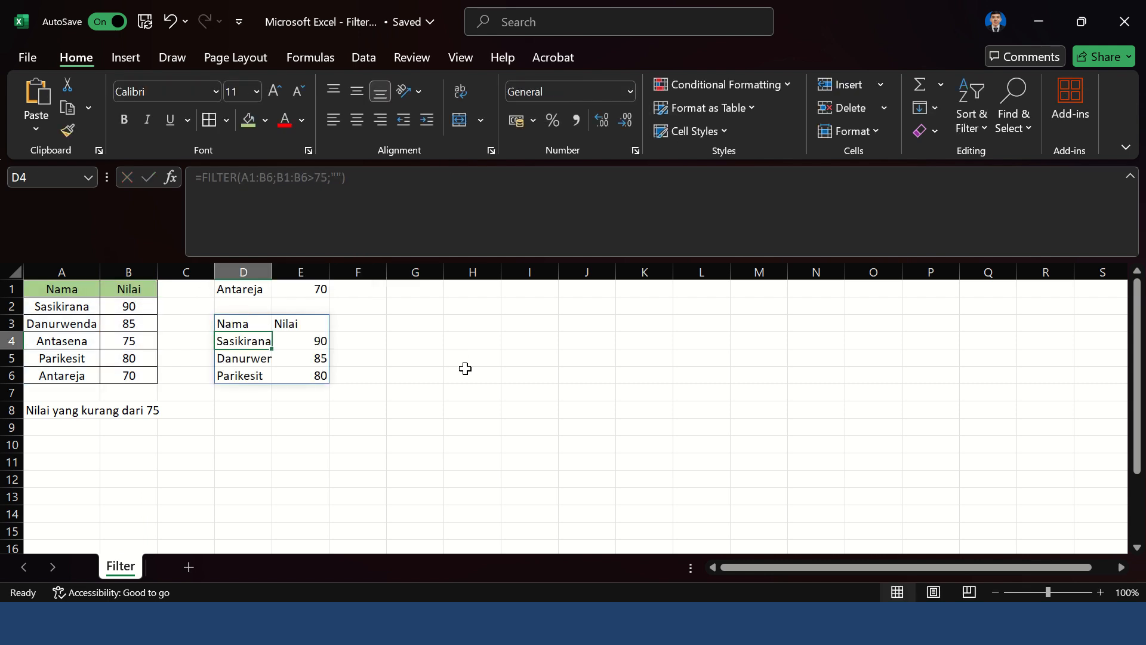
# Step: Examine the FILTER formulas in D3 and D1 together with their spilled result ranges
pyautogui.click(465, 369)
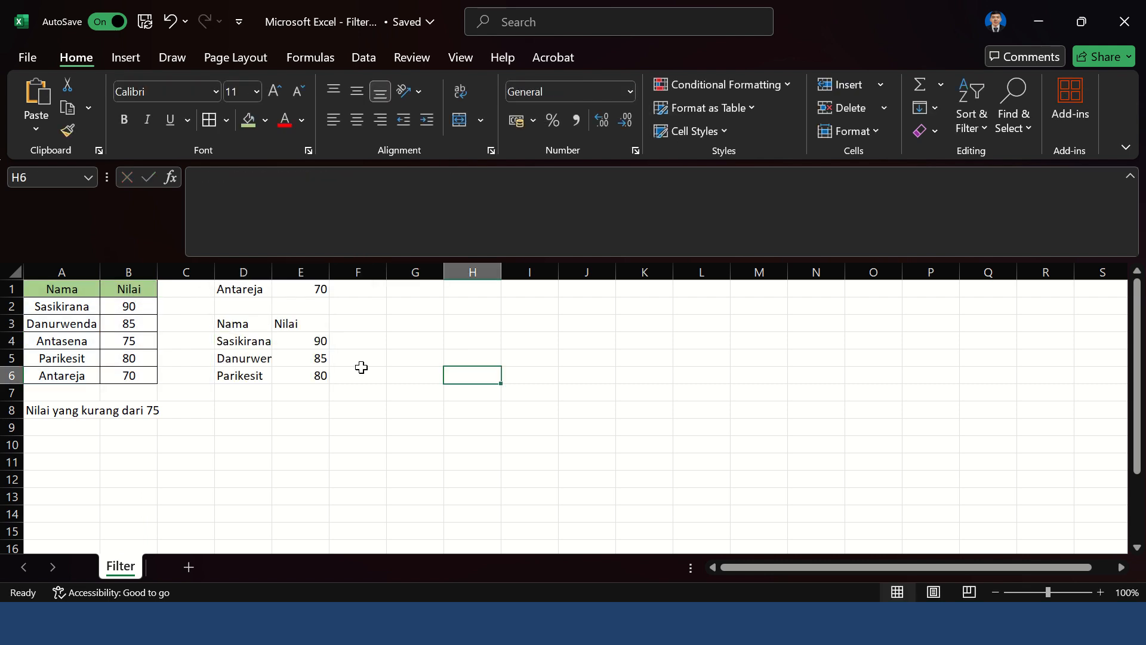
pyautogui.click(251, 332)
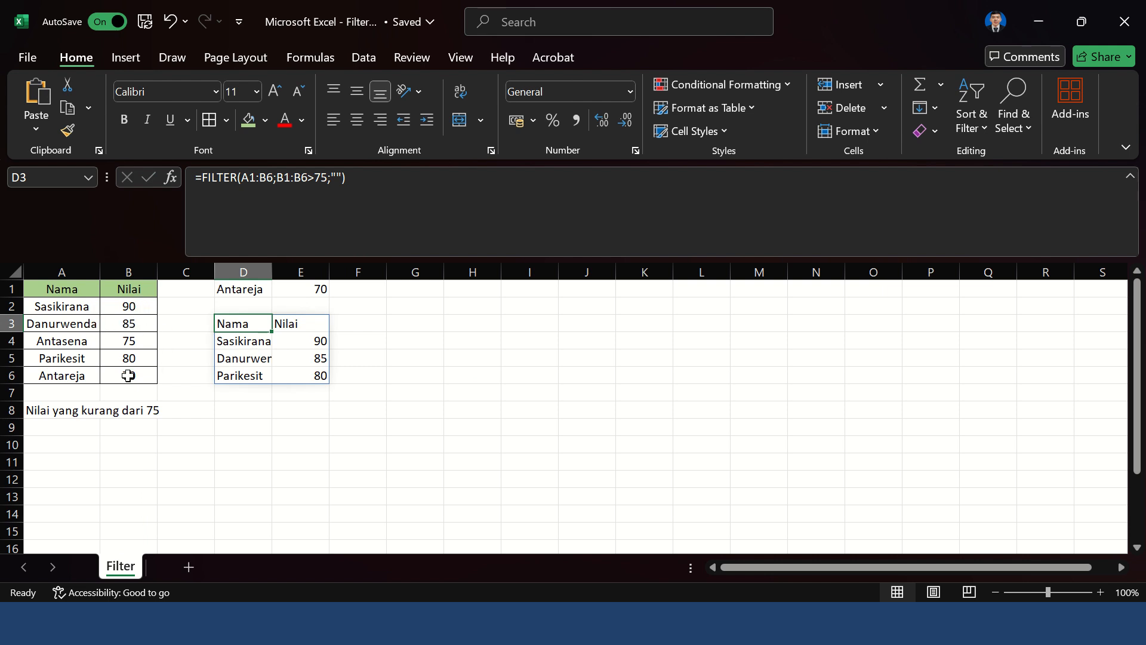
pyautogui.click(397, 361)
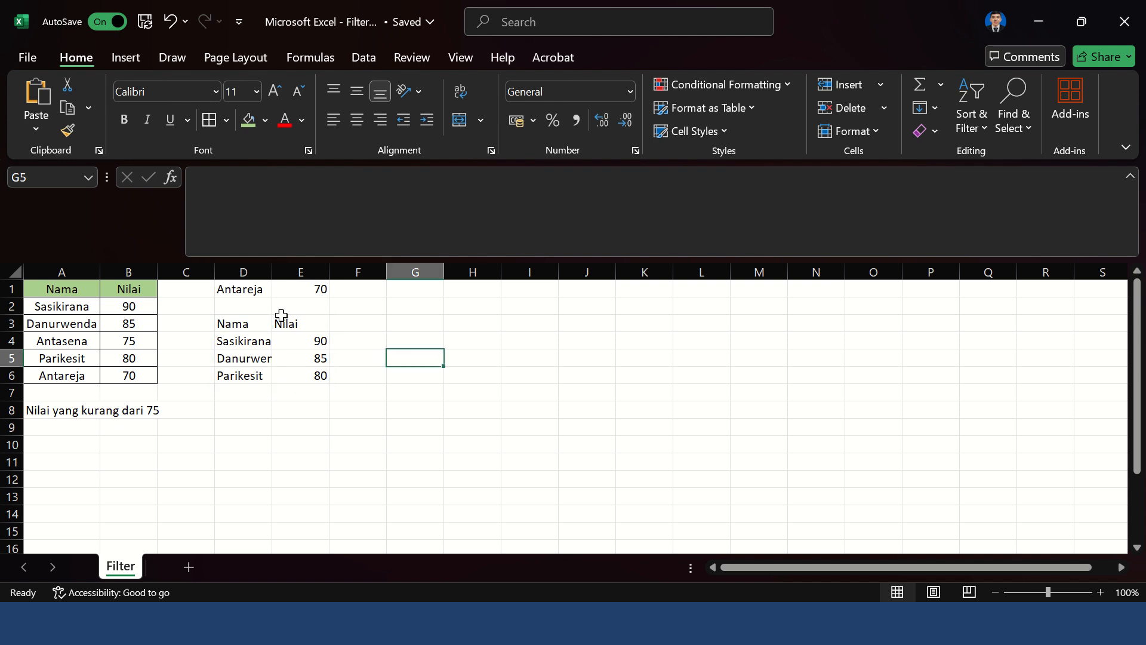
pyautogui.click(255, 321)
pyautogui.click(302, 177)
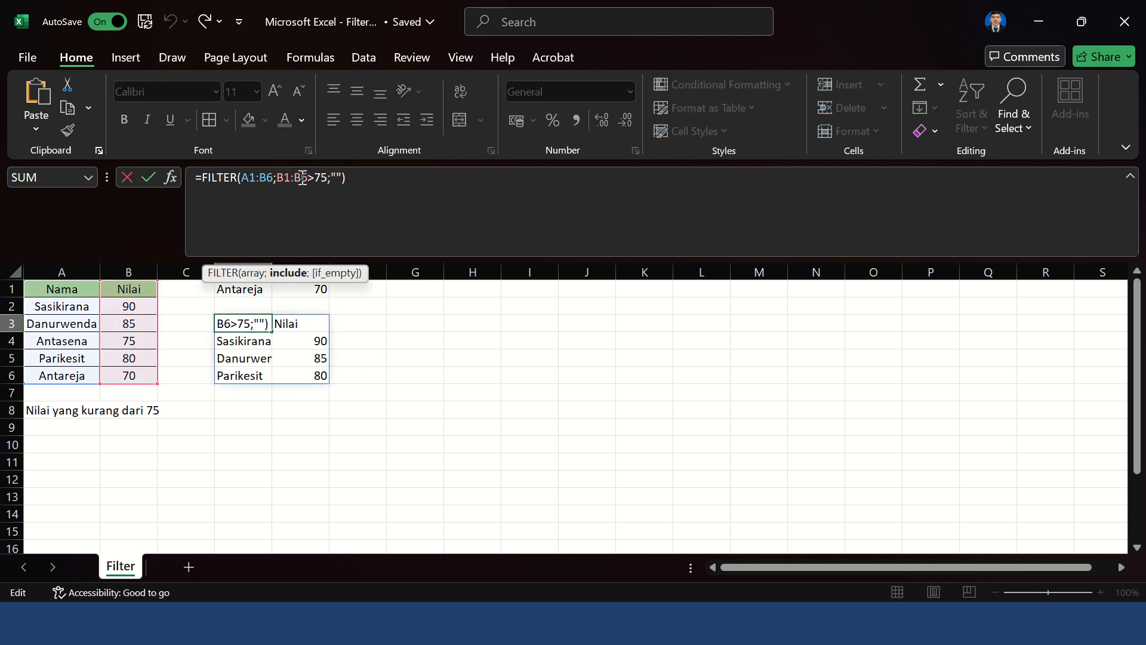
pyautogui.press('Return')
pyautogui.click(316, 285)
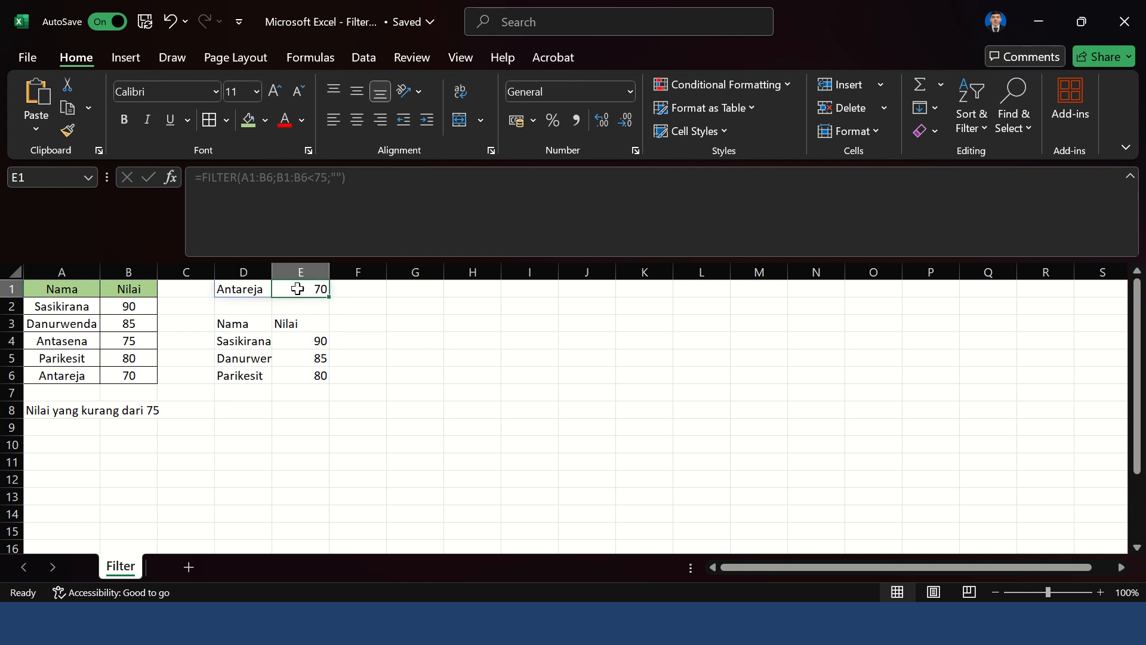
pyautogui.click(248, 286)
pyautogui.click(309, 208)
pyautogui.click(258, 294)
pyautogui.click(528, 321)
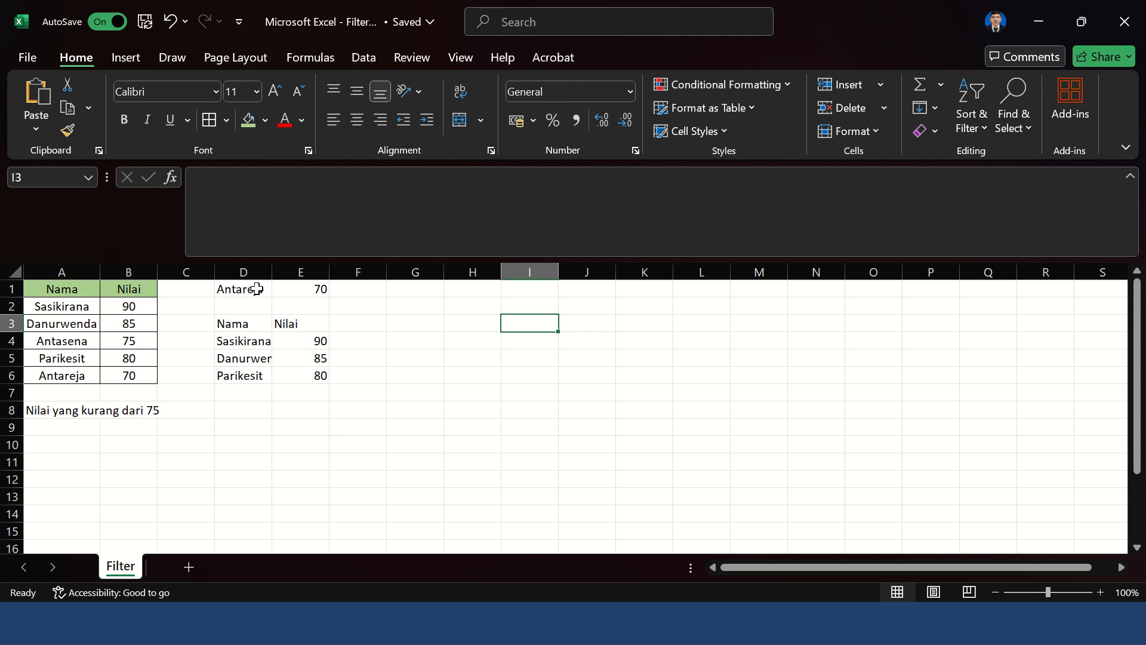
pyautogui.moveTo(249, 288); pyautogui.dragTo(309, 288)
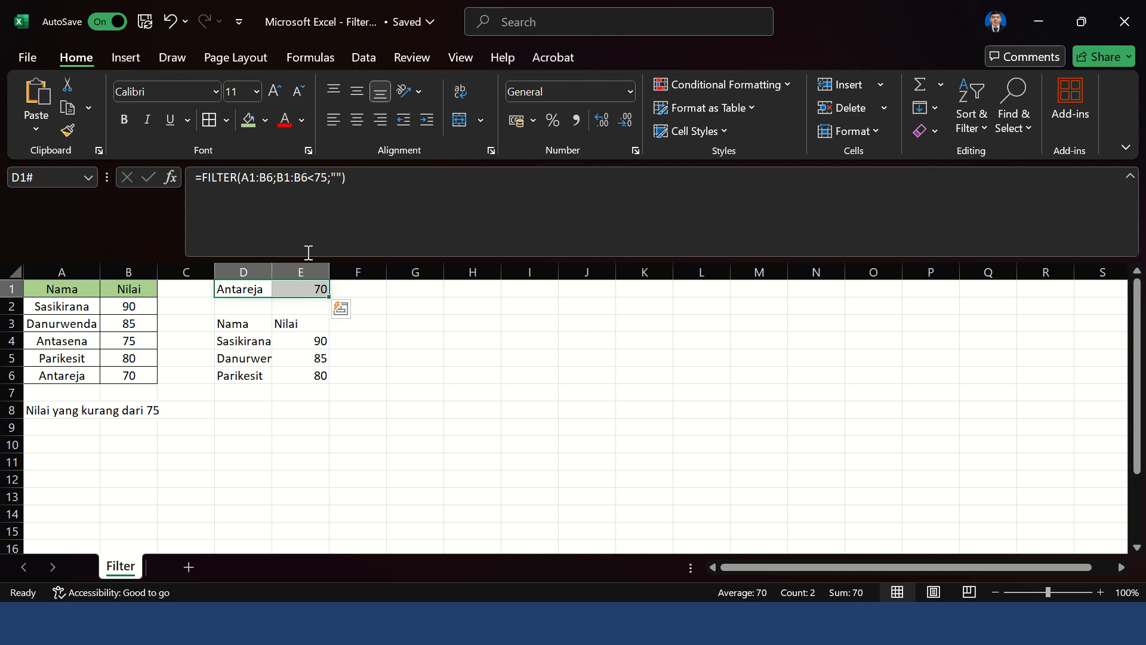
pyautogui.moveTo(245, 326); pyautogui.dragTo(330, 375)
pyautogui.click(454, 378)
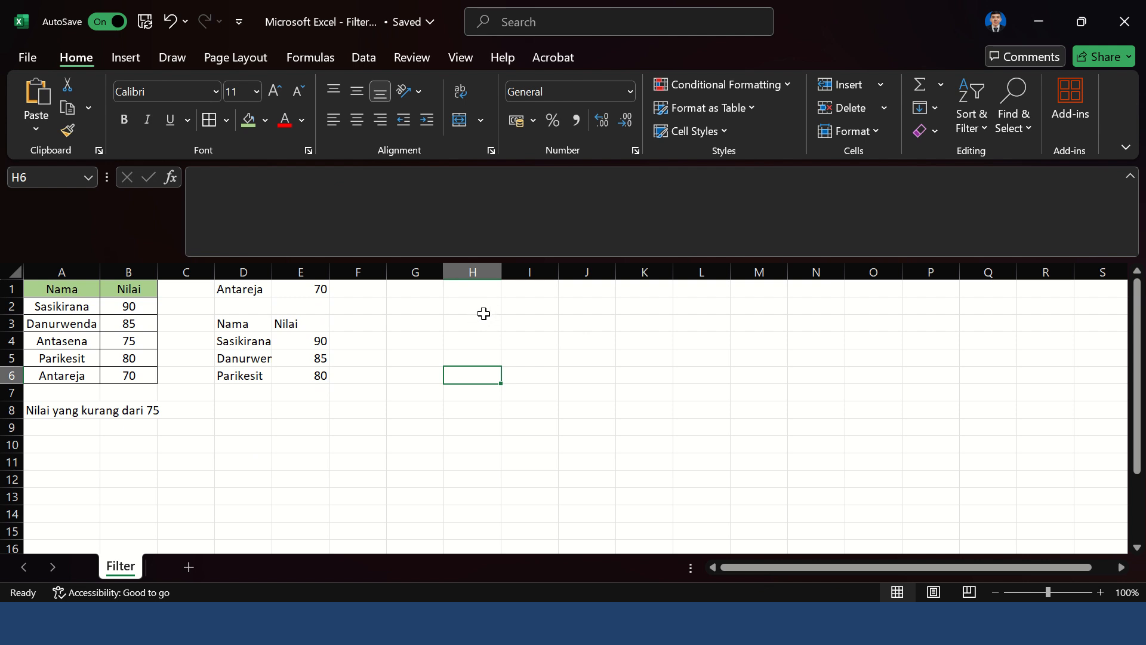
# Step: Copy the score table in A1:B6 and paste the copy starting at cell G1
pyautogui.click(365, 57)
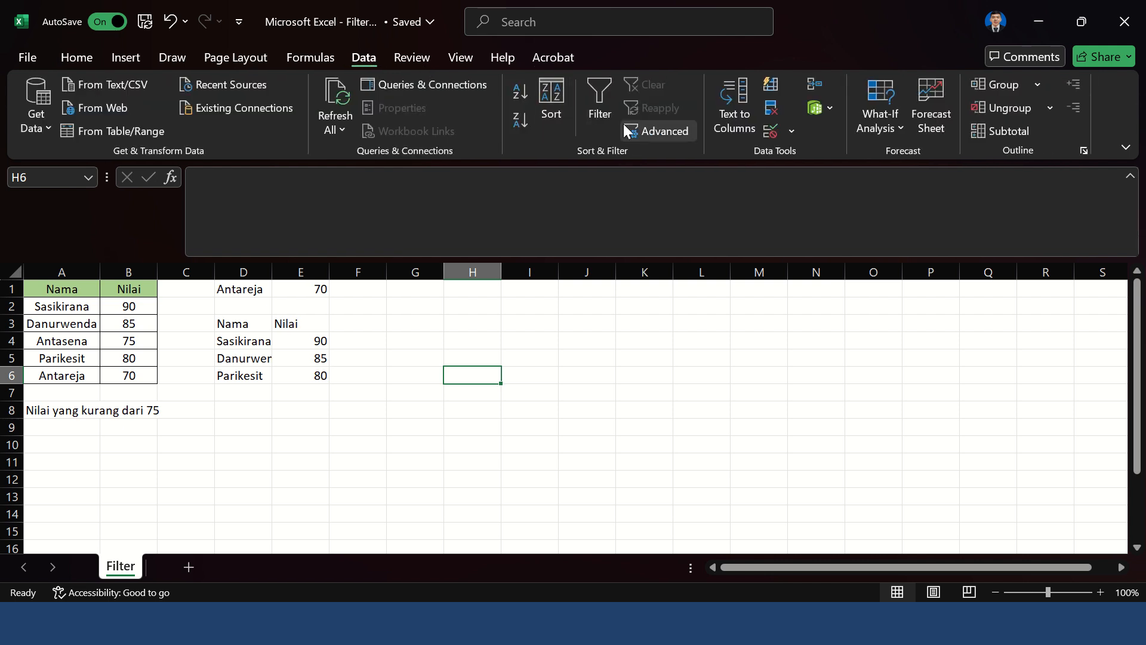
pyautogui.click(568, 408)
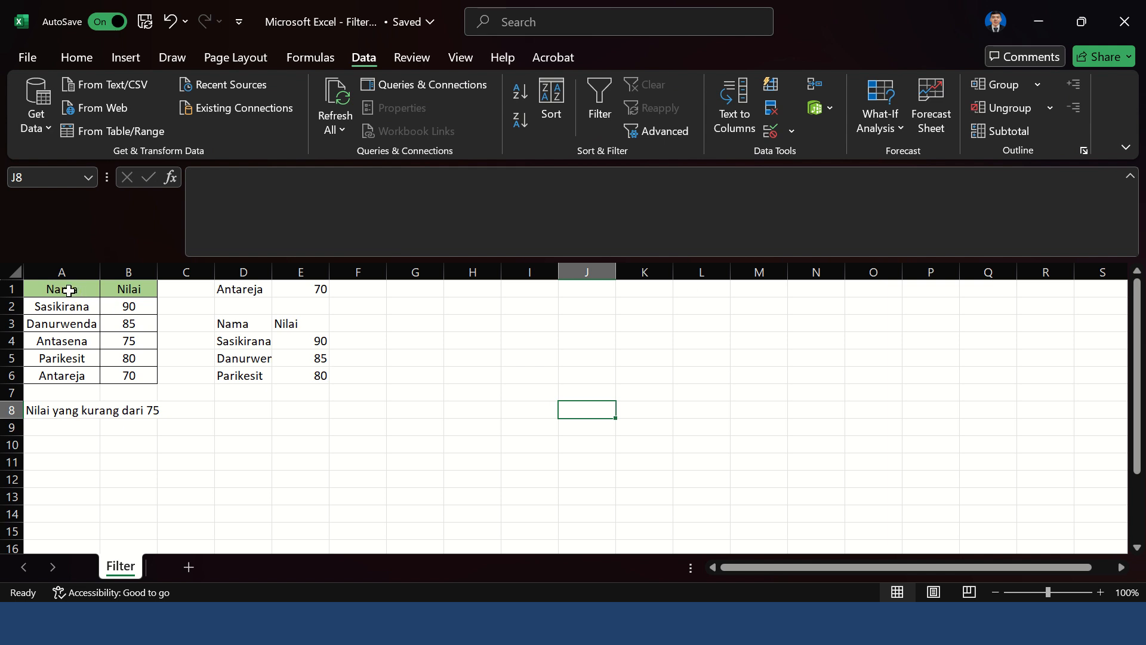
pyautogui.moveTo(66, 290); pyautogui.dragTo(135, 376)
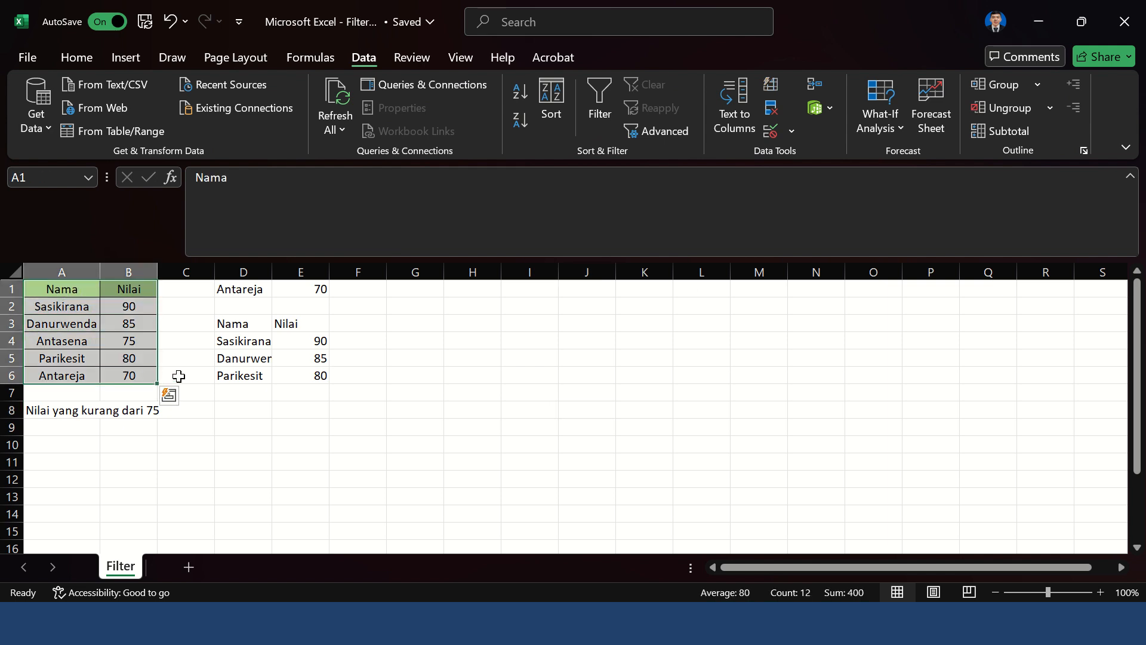
pyautogui.hotkey('ctrl', 'c')
pyautogui.click(428, 289)
pyautogui.hotkey('ctrl', 'v')
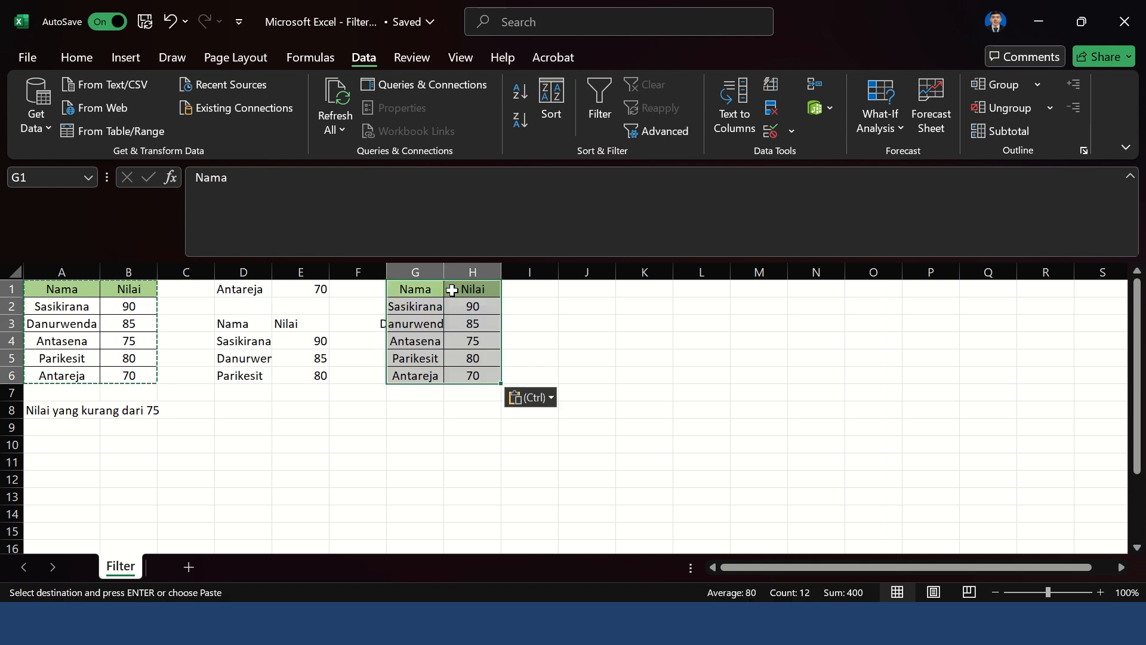
# Step: Add an "Asal" column in I1:I6 beside the copied table, listing Jawa Tengah, Jawa Timur, Bali, Jambi and Papua Pegunungan
pyautogui.click(519, 272)
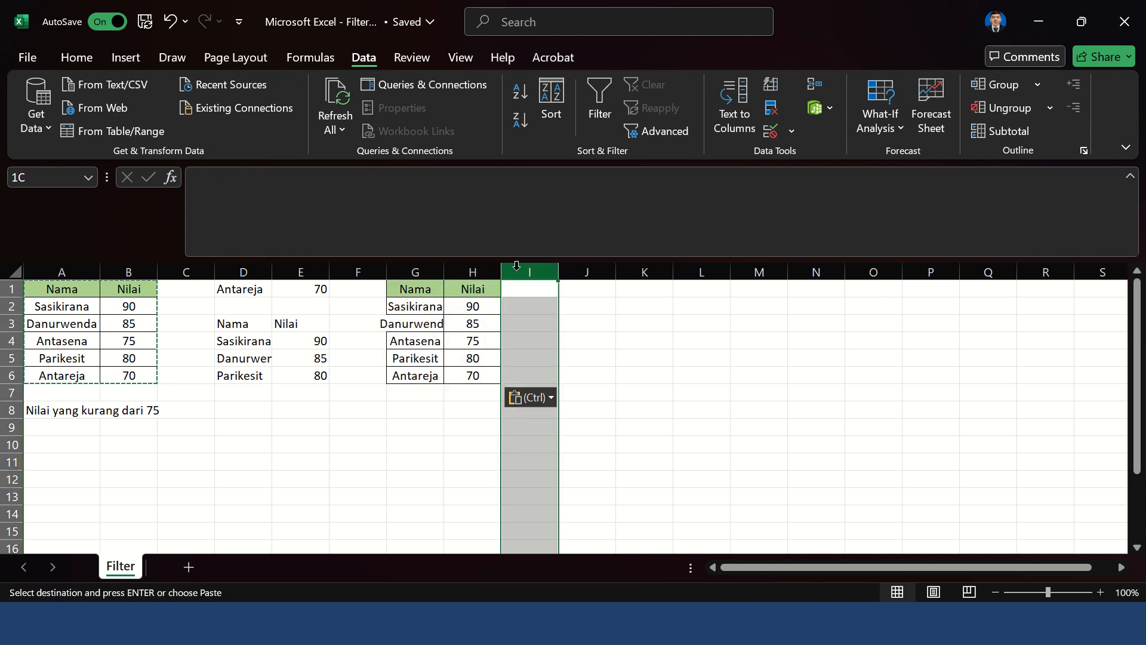
pyautogui.click(521, 291)
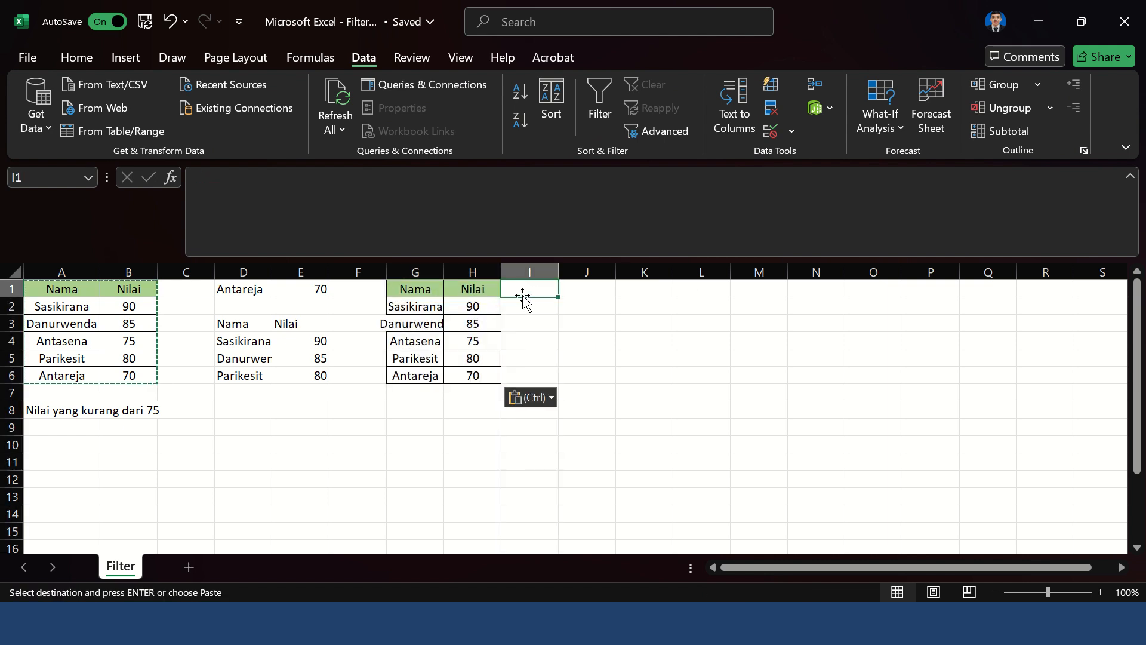
pyautogui.write('Asal')
pyautogui.press('Return')
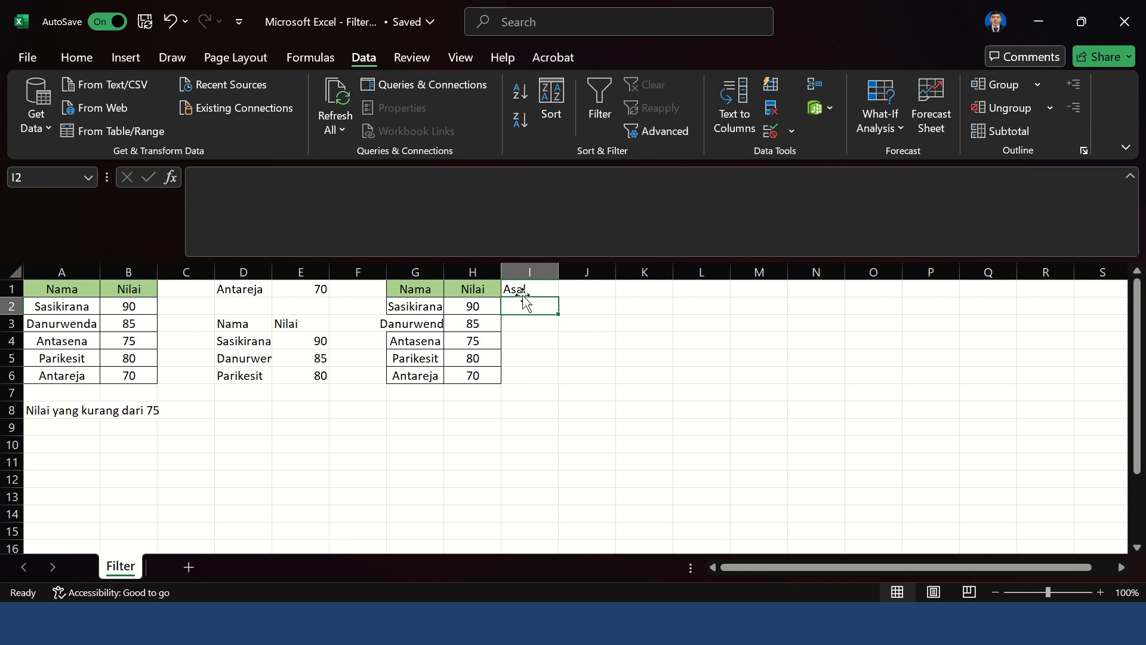
pyautogui.write('Jawa Tengah')
pyautogui.press('Return')
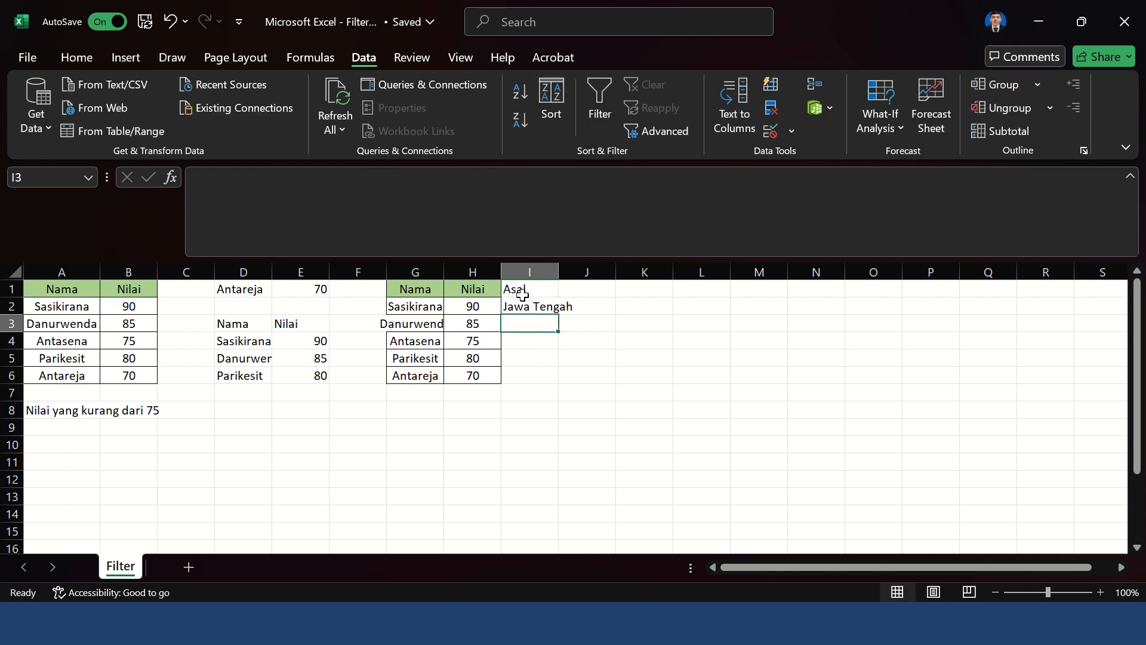
pyautogui.write('Jawa Timur')
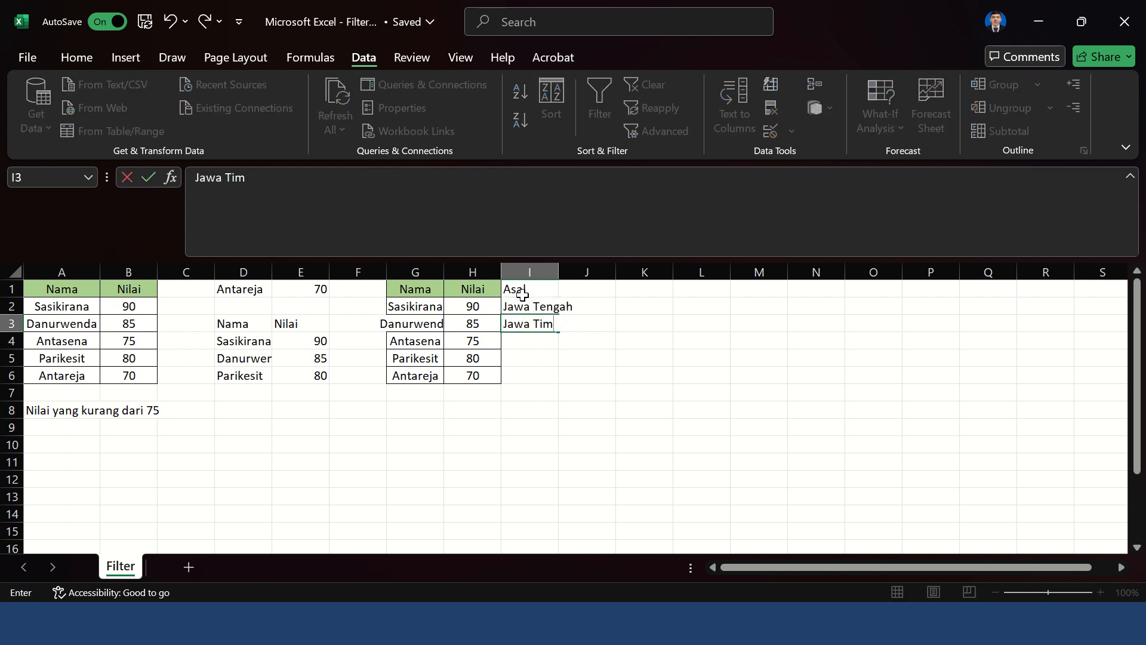
pyautogui.press('Return')
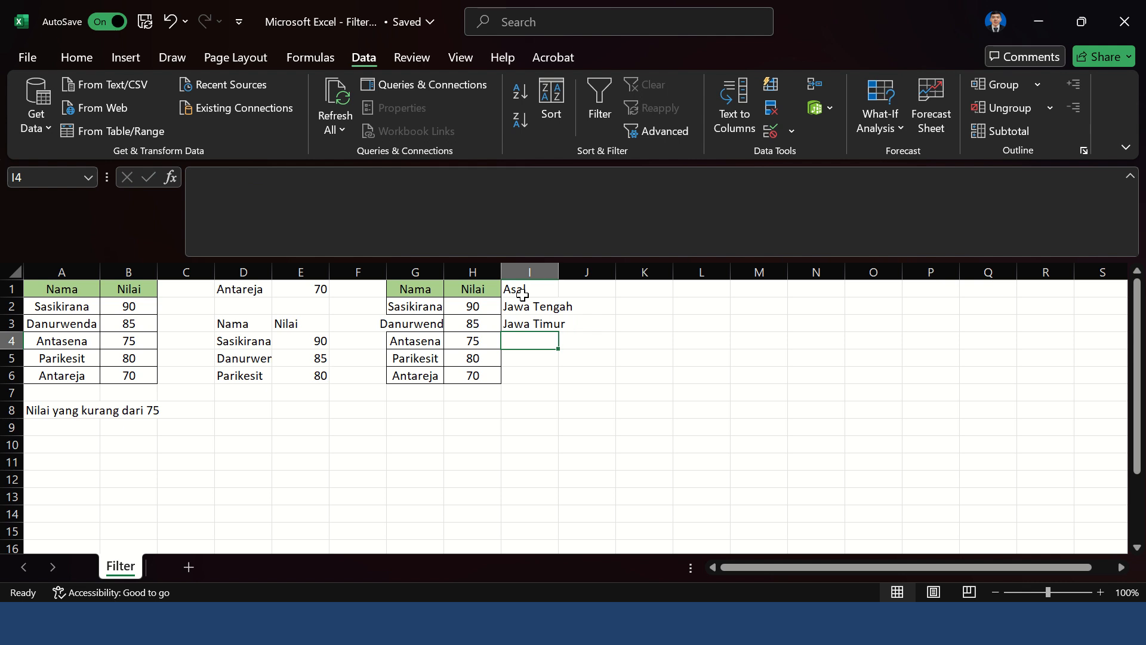
pyautogui.write('Bali')
pyautogui.press('Return')
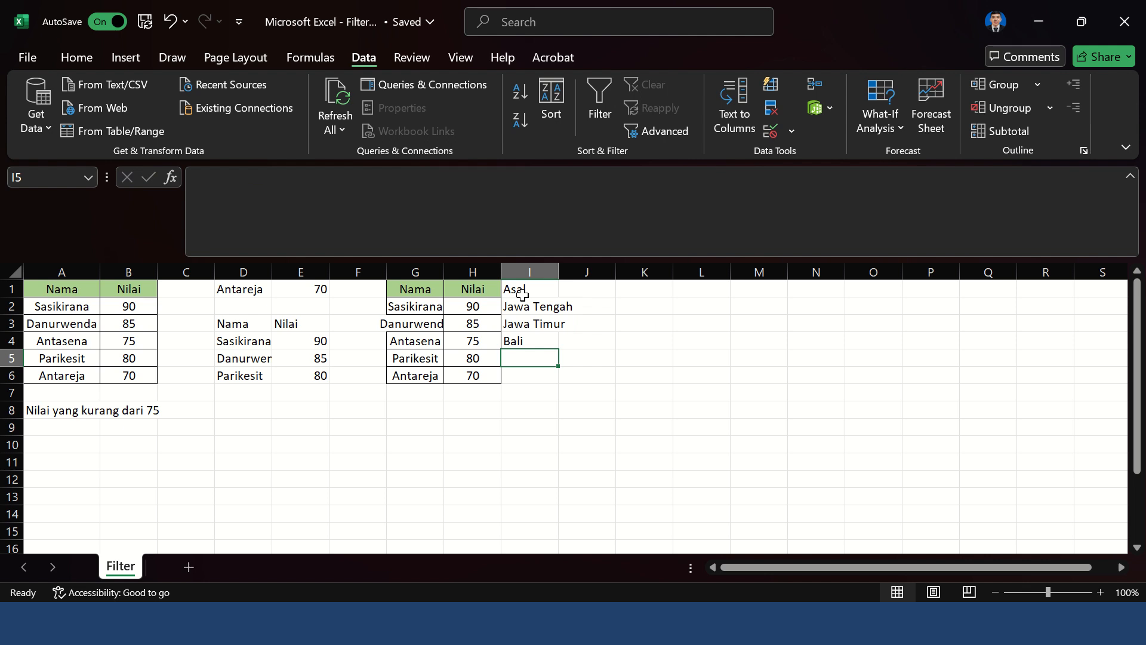
pyautogui.write('Jambi')
pyautogui.press('Return')
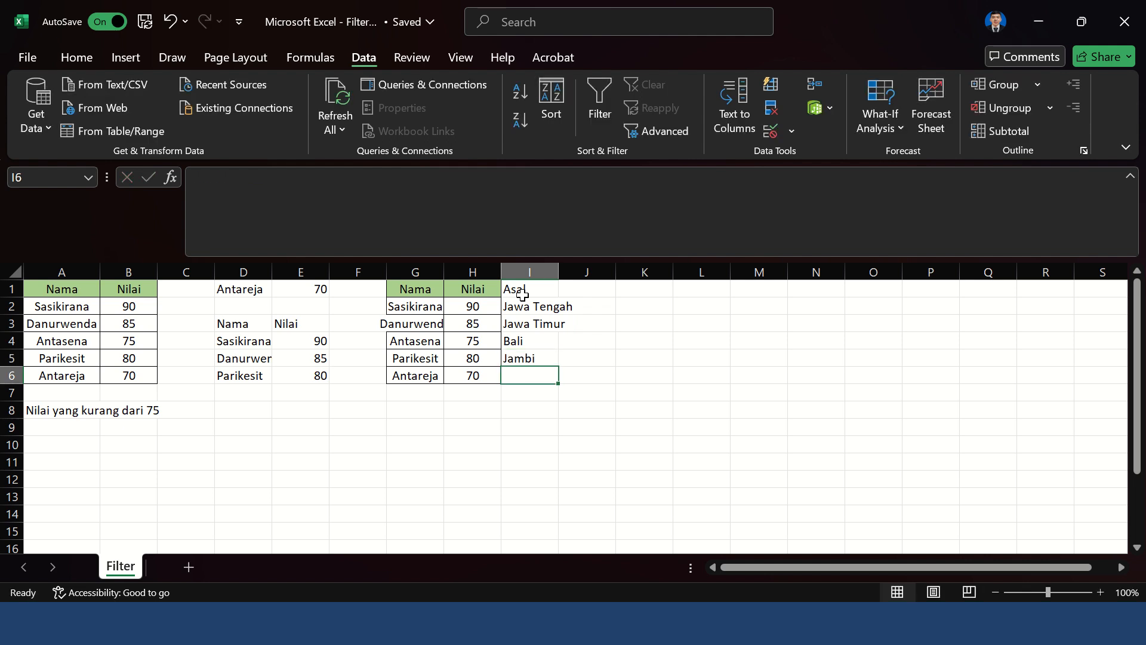
pyautogui.write('Papua Pegu')
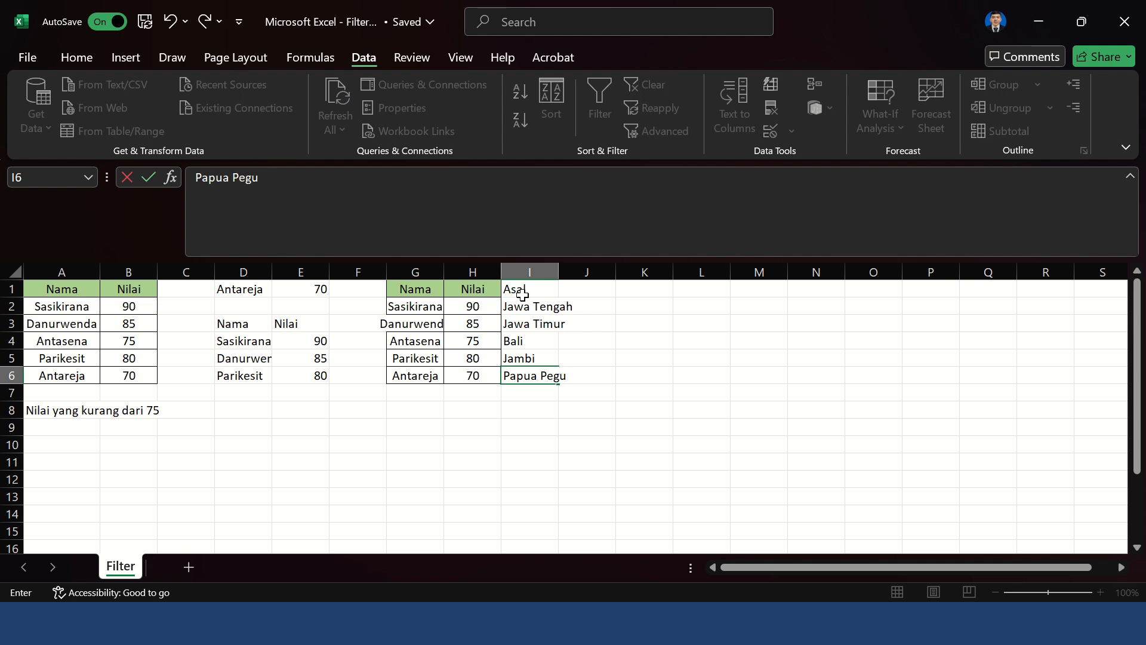
pyautogui.write('nungan')
pyautogui.press('Return')
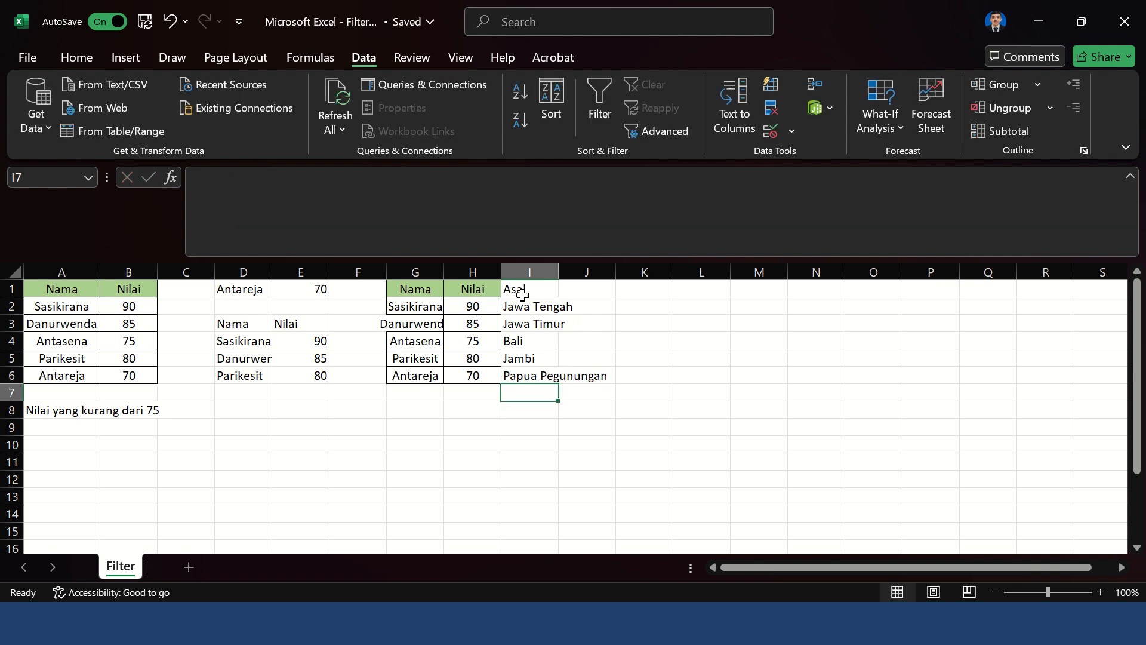
# Step: Autofit the widths of columns G to I to their contents
pyautogui.moveTo(422, 271); pyautogui.dragTo(546, 273)
pyautogui.doubleClick(560, 272)
pyautogui.click(633, 329)
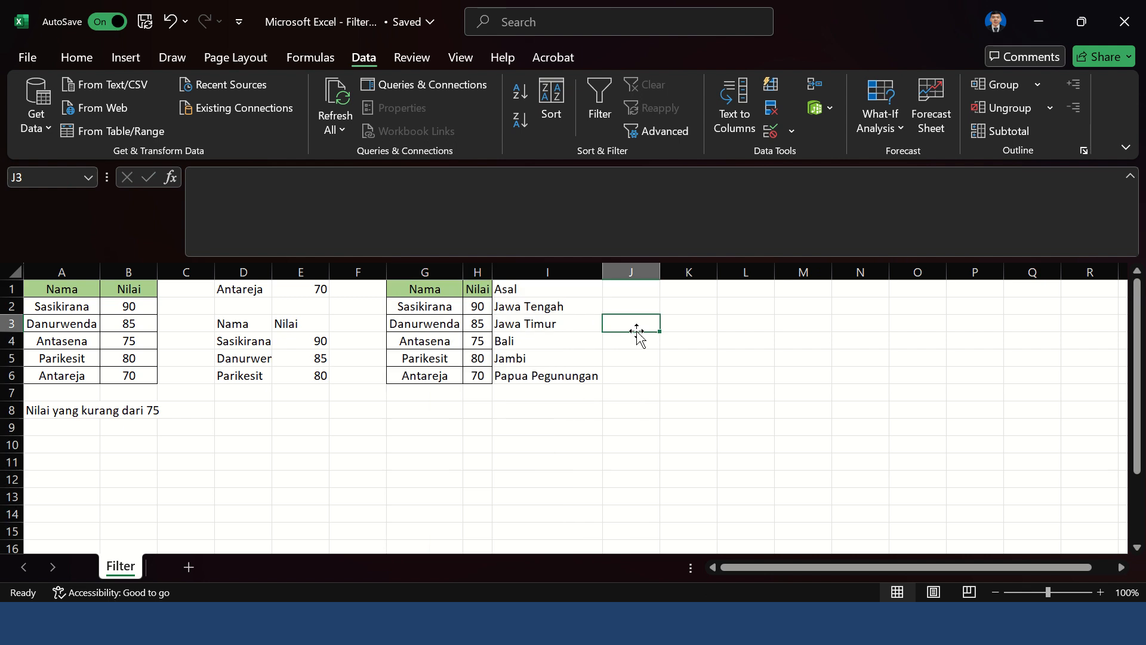
# Step: Turn on header filters for the Nama, Nilai and Asal table in G1:I6
pyautogui.click(548, 341)
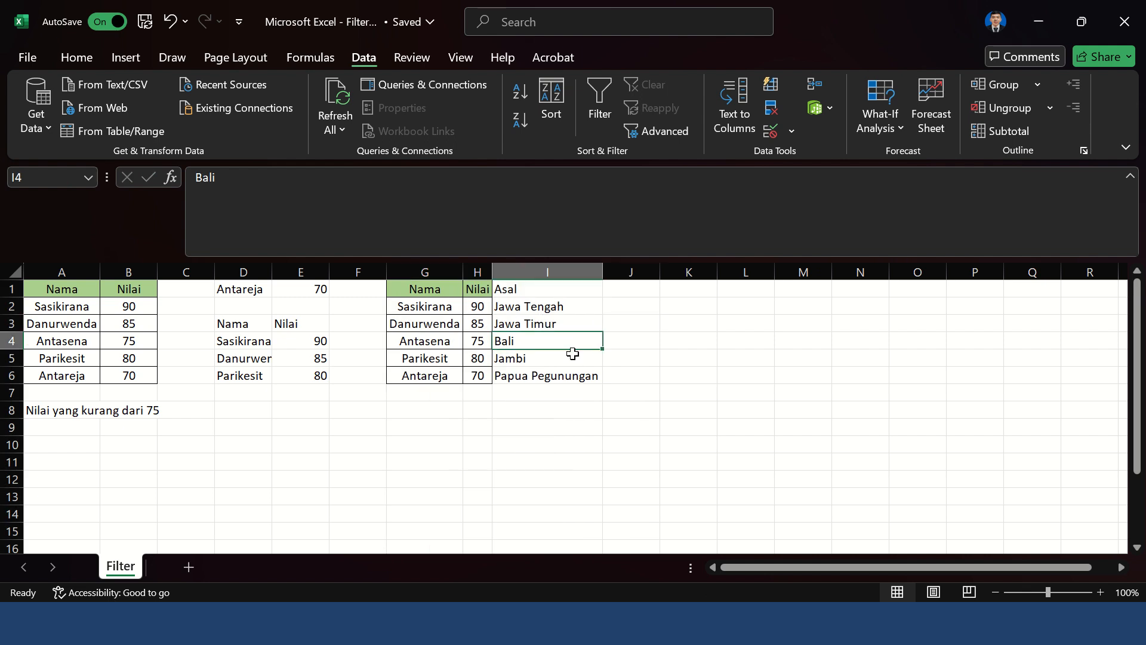
pyautogui.moveTo(421, 293); pyautogui.dragTo(573, 385)
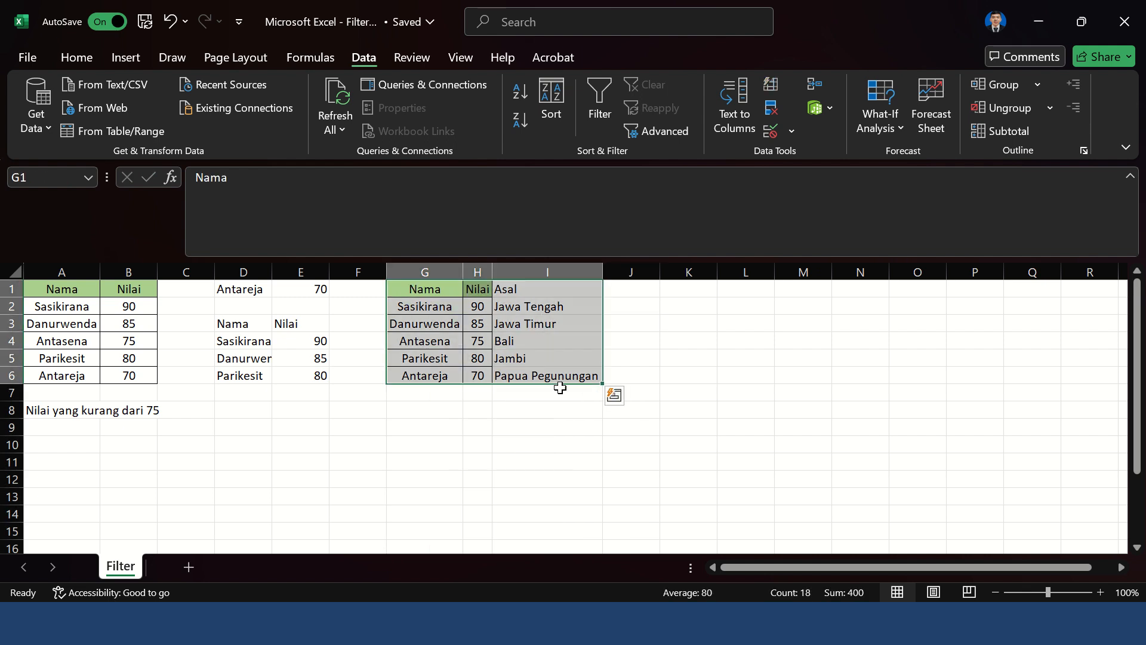
pyautogui.click(682, 344)
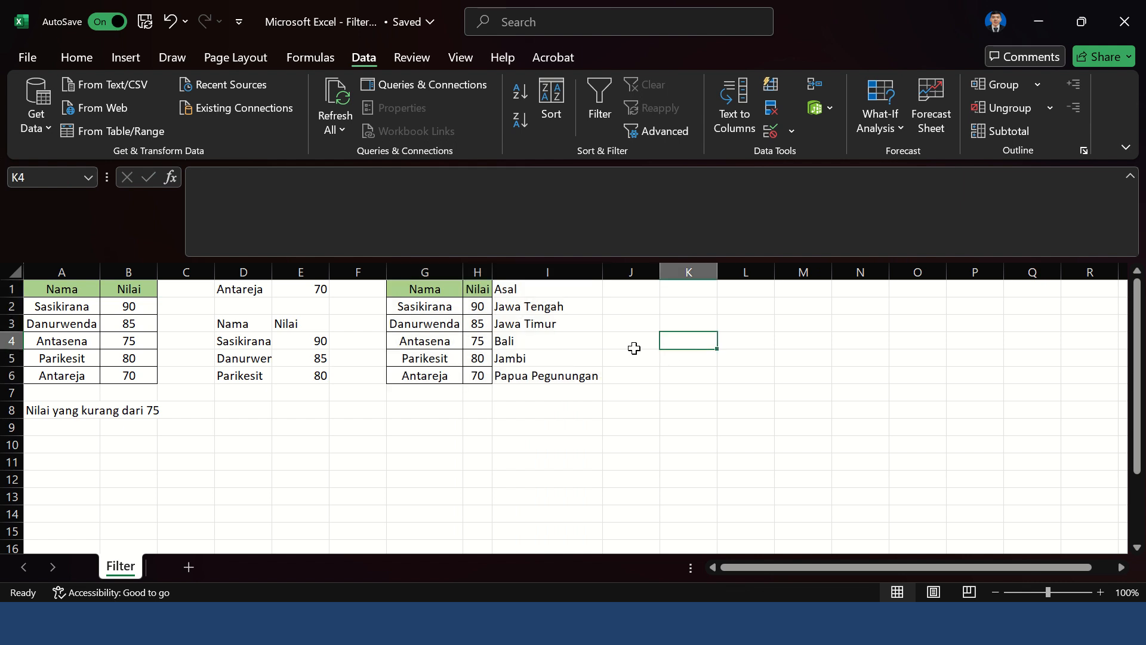
pyautogui.click(540, 290)
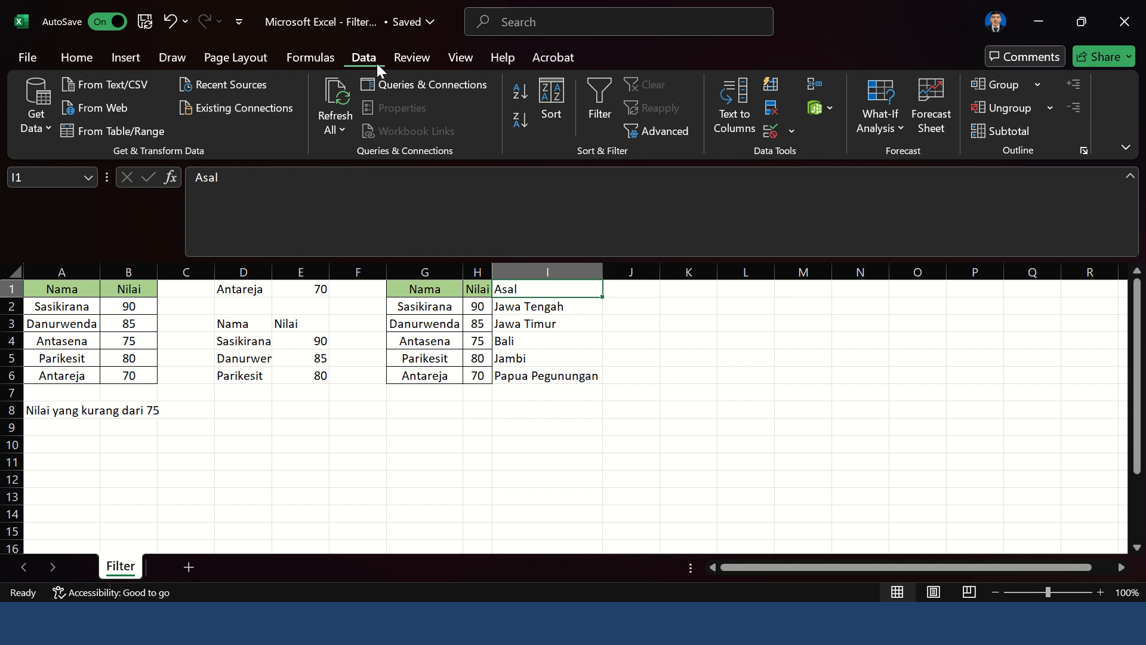
pyautogui.click(606, 96)
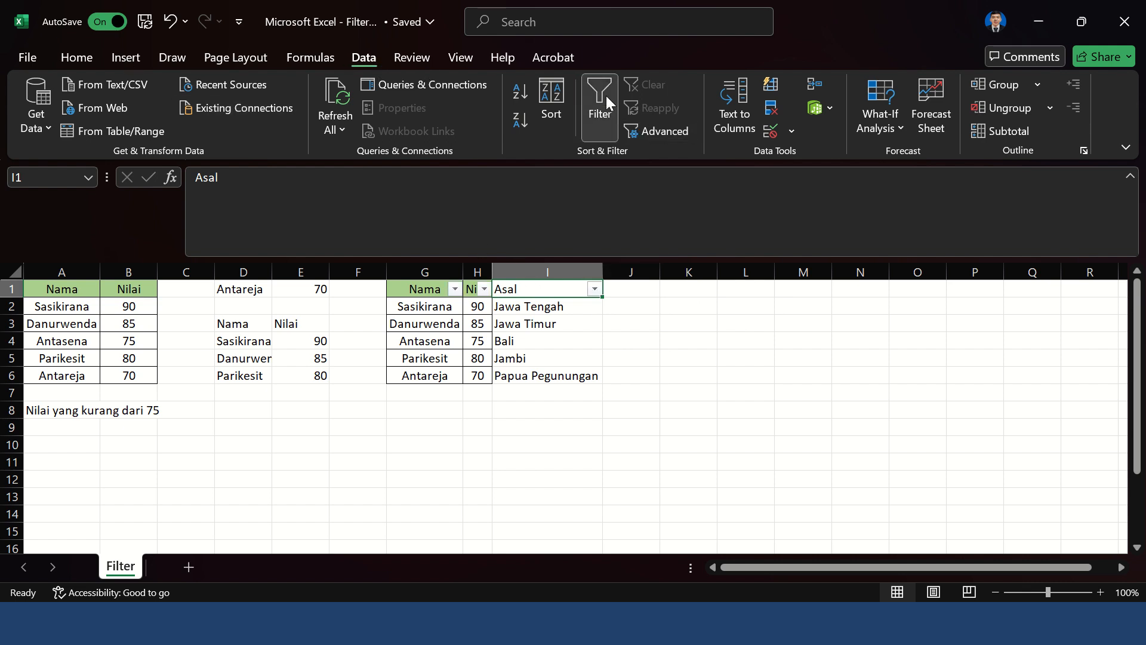
pyautogui.click(672, 309)
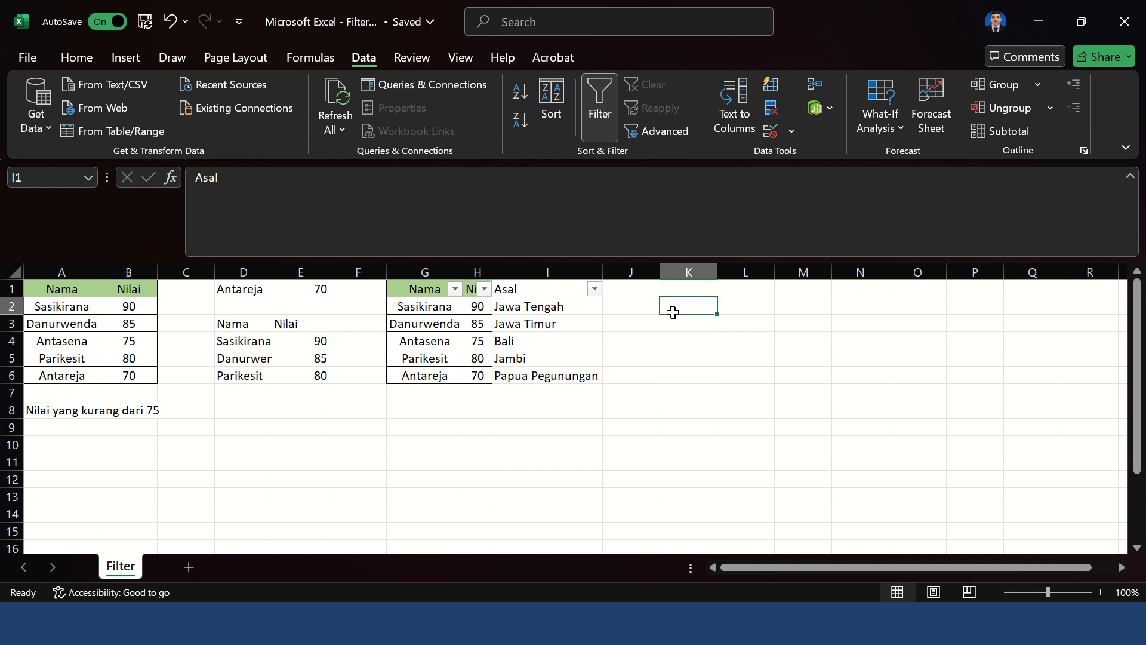
# Step: Filter the Asal column to show only Jawa Tengah and check the remaining row
pyautogui.click(594, 290)
pyautogui.click(418, 409)
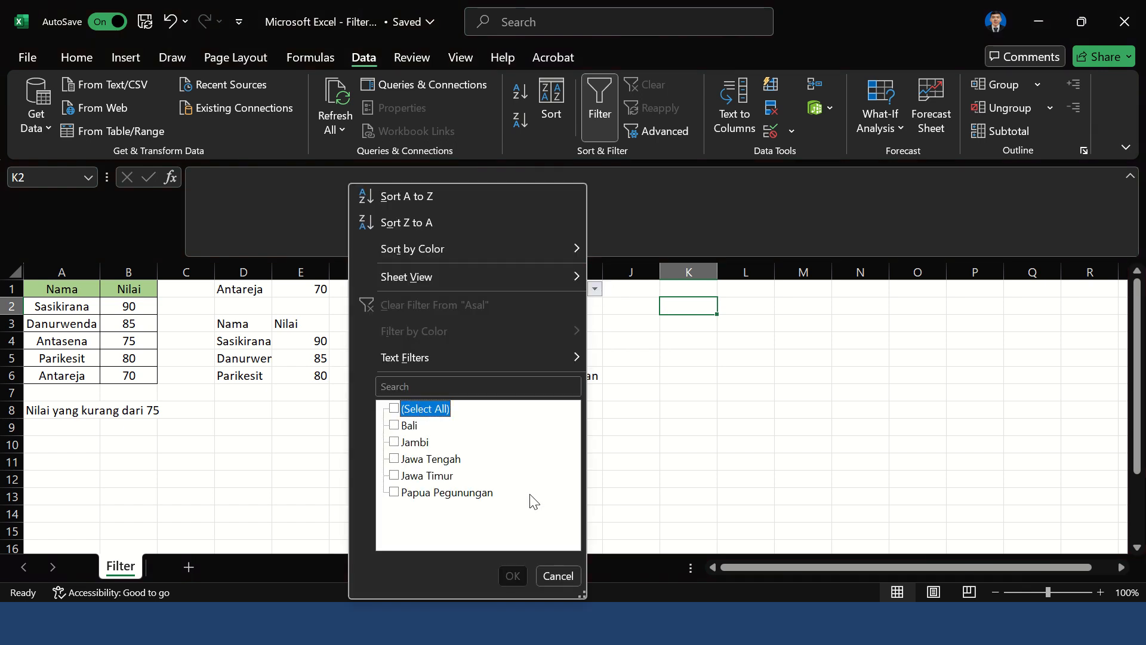
pyautogui.click(447, 462)
pyautogui.click(512, 576)
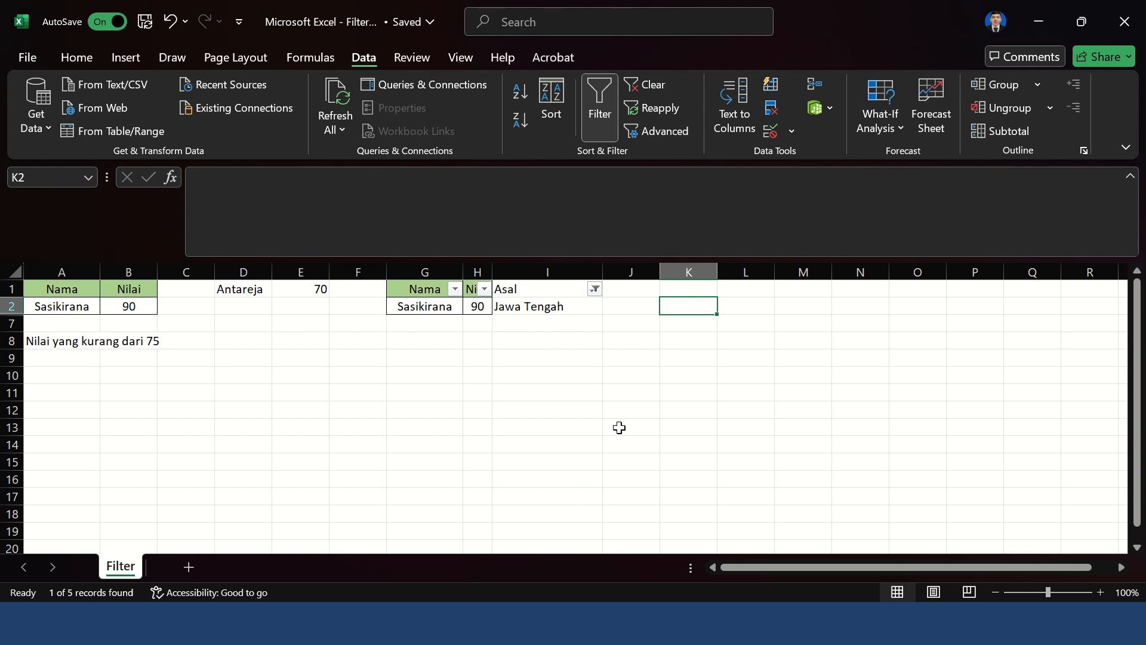
pyautogui.click(620, 427)
pyautogui.moveTo(433, 304); pyautogui.dragTo(561, 329)
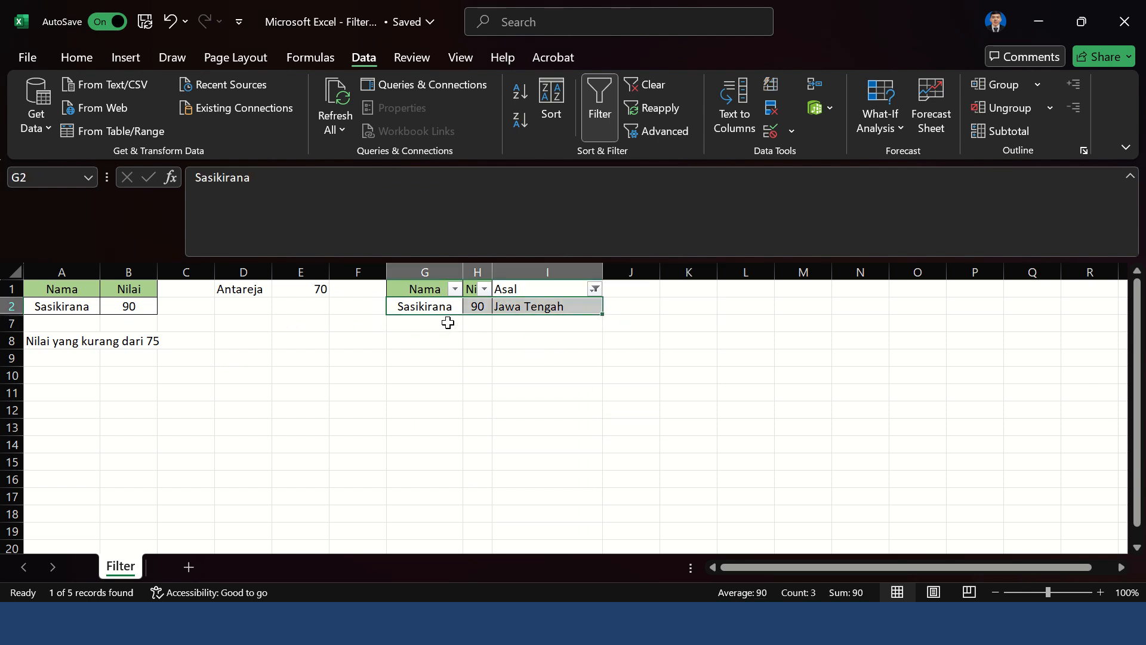
pyautogui.click(595, 373)
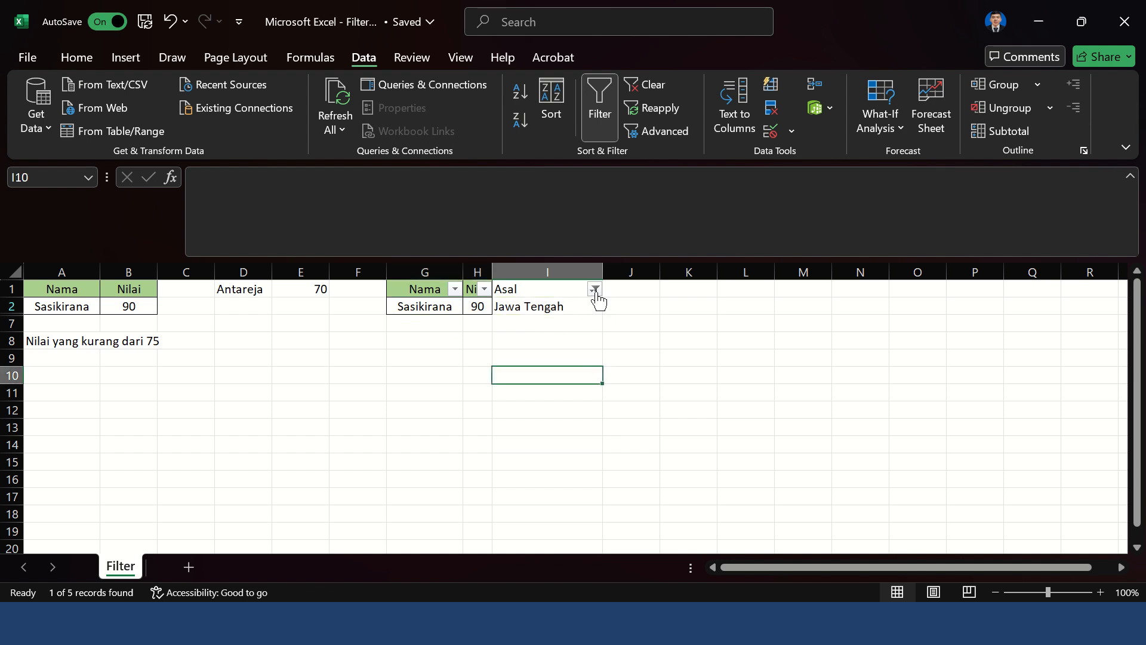
# Step: Change the Asal column filter to show only Bali instead of Jawa Tengah
pyautogui.click(596, 291)
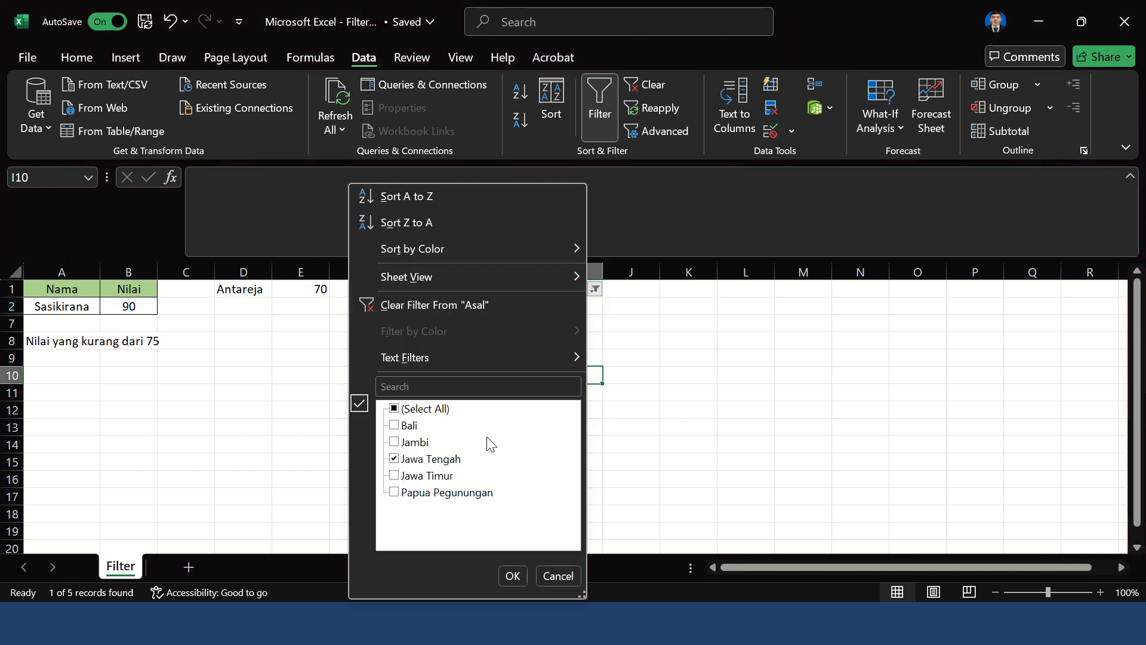
pyautogui.click(451, 465)
pyautogui.click(409, 426)
pyautogui.click(514, 574)
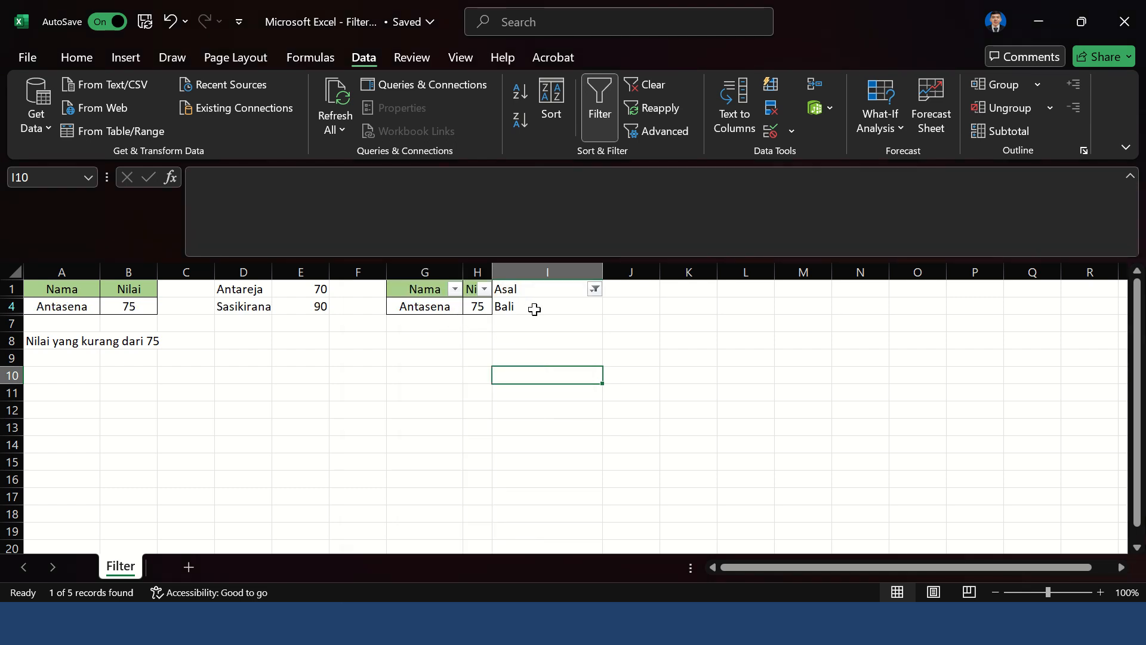
# Step: Remove the Bali restriction from the Asal column filter by selecting all origins again
pyautogui.click(438, 308)
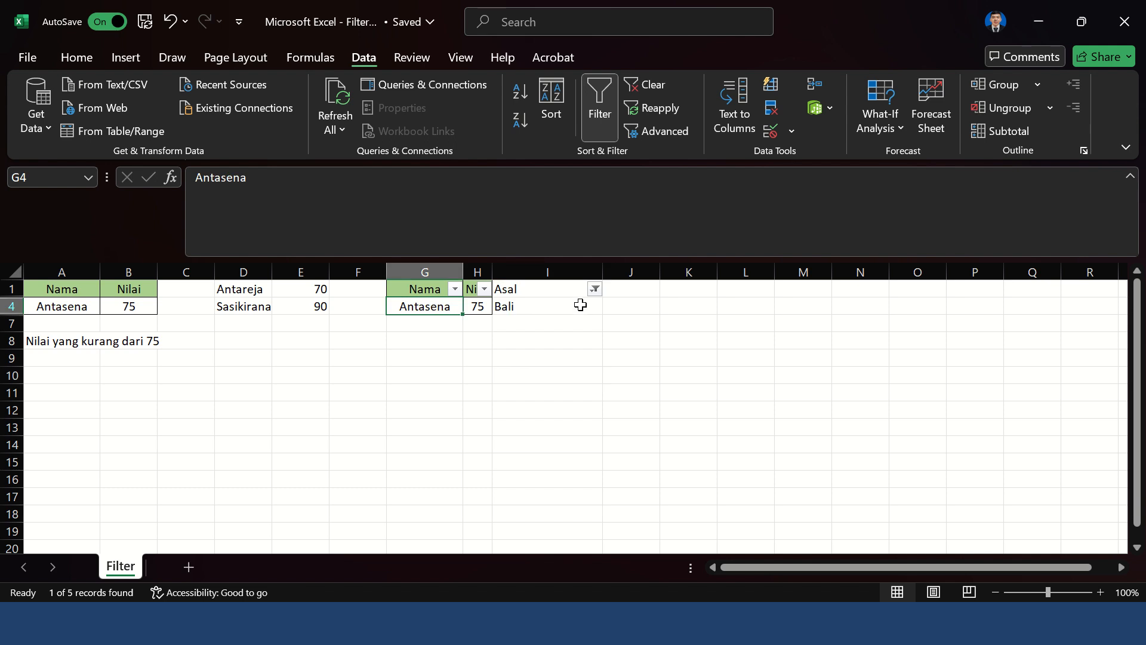
pyautogui.click(596, 290)
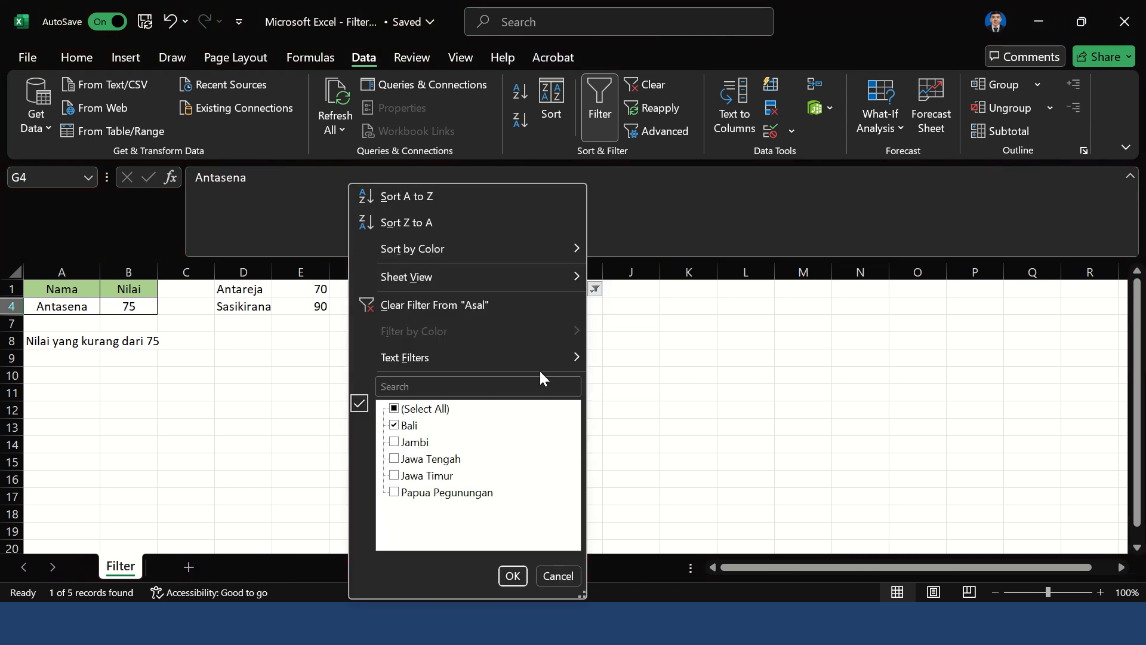
pyautogui.click(441, 412)
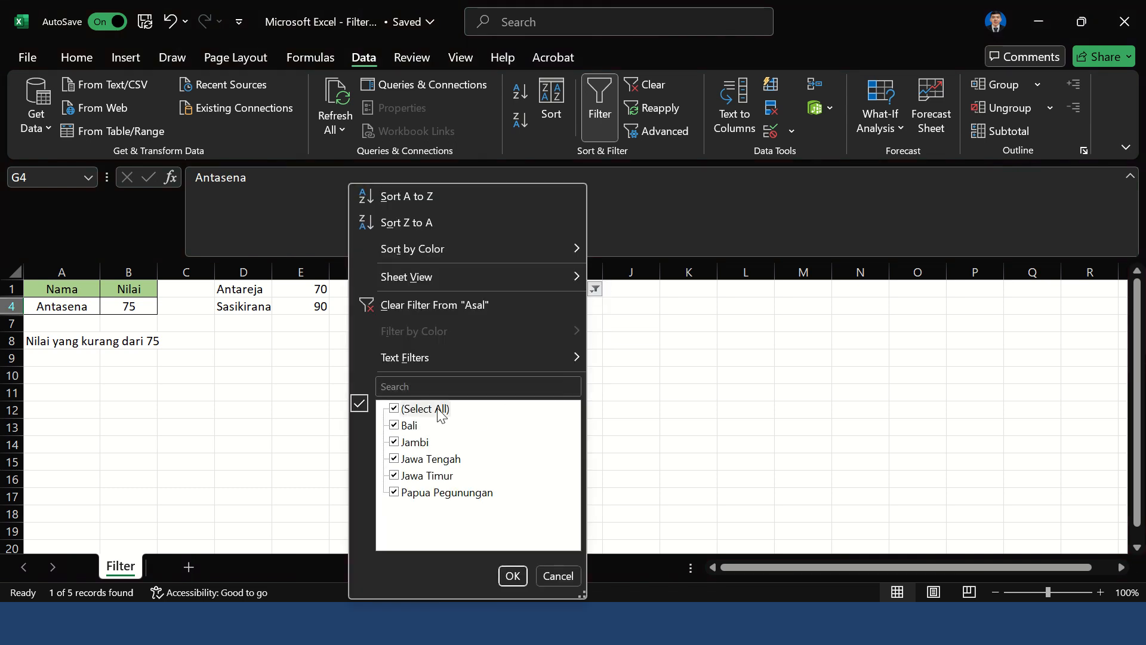
pyautogui.click(513, 577)
pyautogui.click(547, 426)
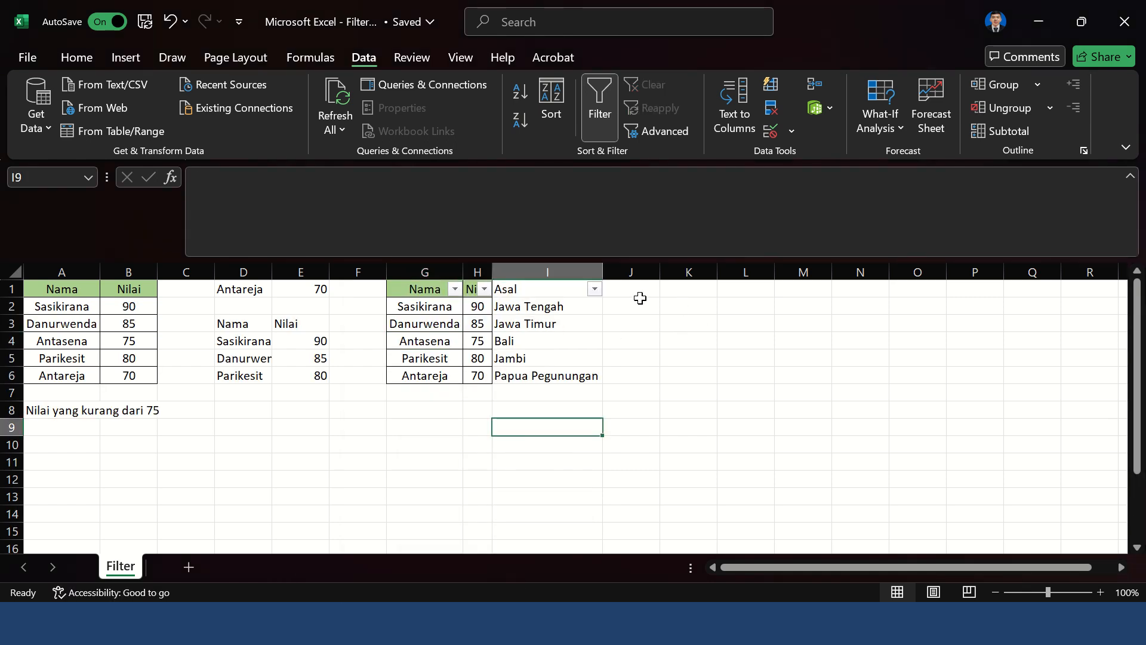
pyautogui.click(685, 355)
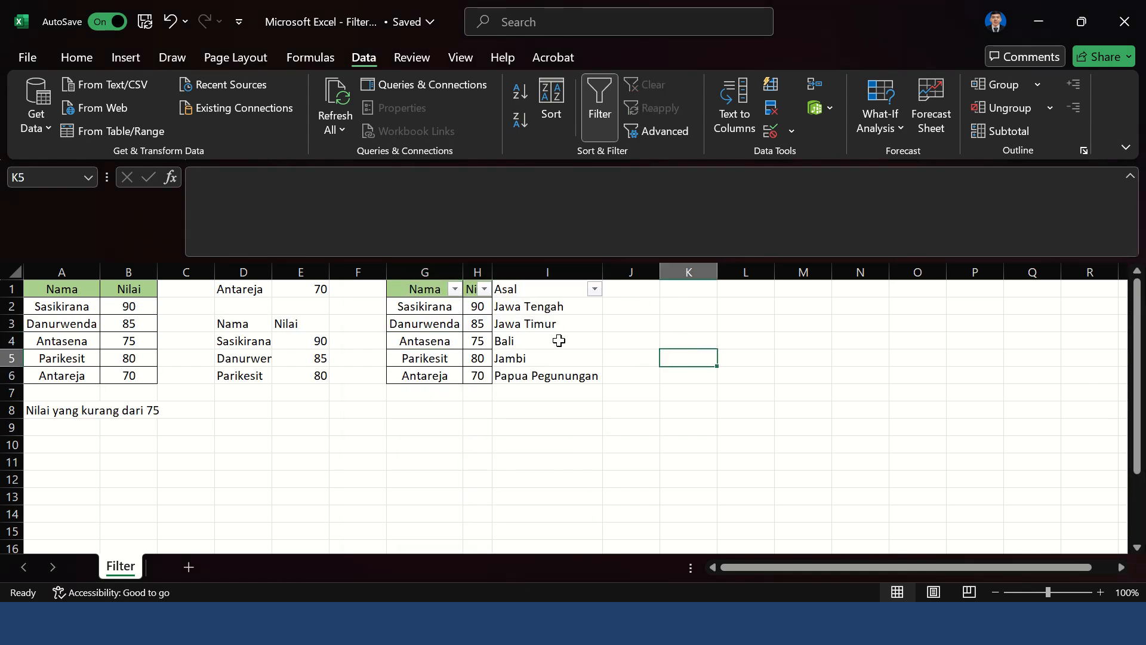
# Step: Autofit the widths of columns G to I so the headers fit beside their filter arrows
pyautogui.moveTo(425, 271); pyautogui.dragTo(600, 274)
pyautogui.doubleClick(604, 272)
pyautogui.click(707, 349)
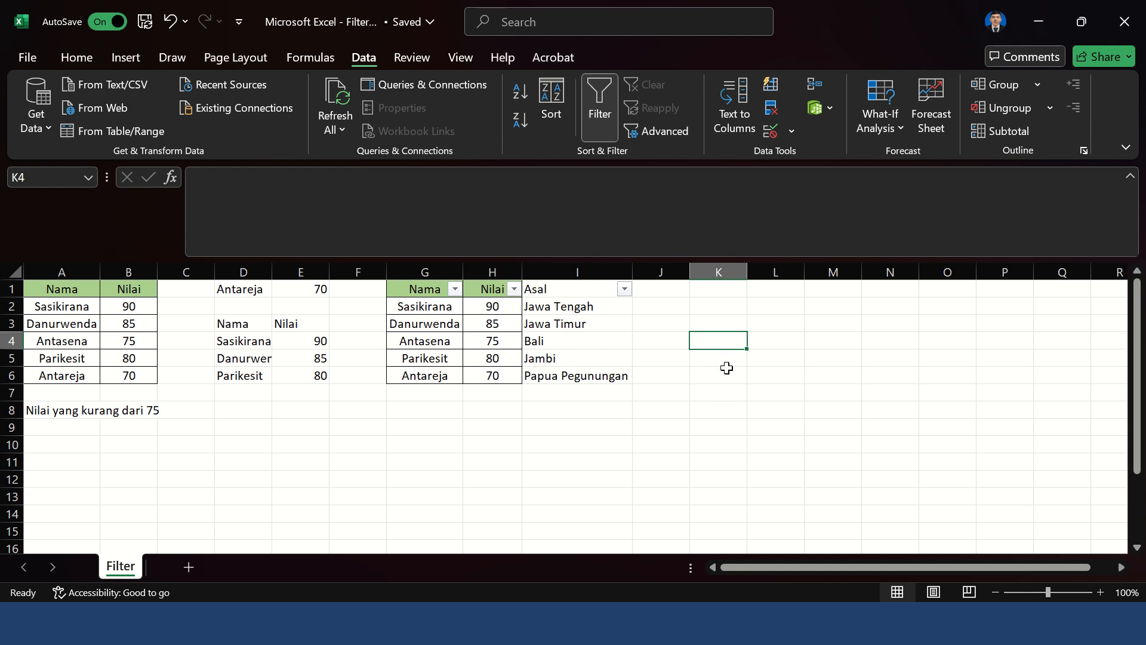
pyautogui.click(695, 357)
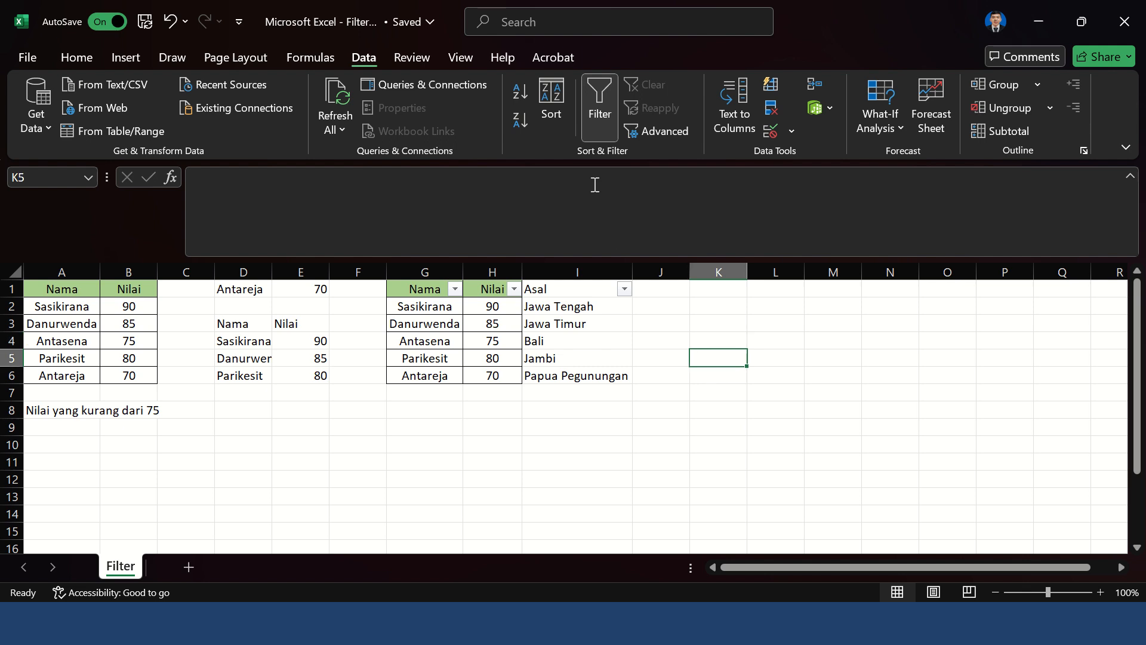
pyautogui.click(725, 341)
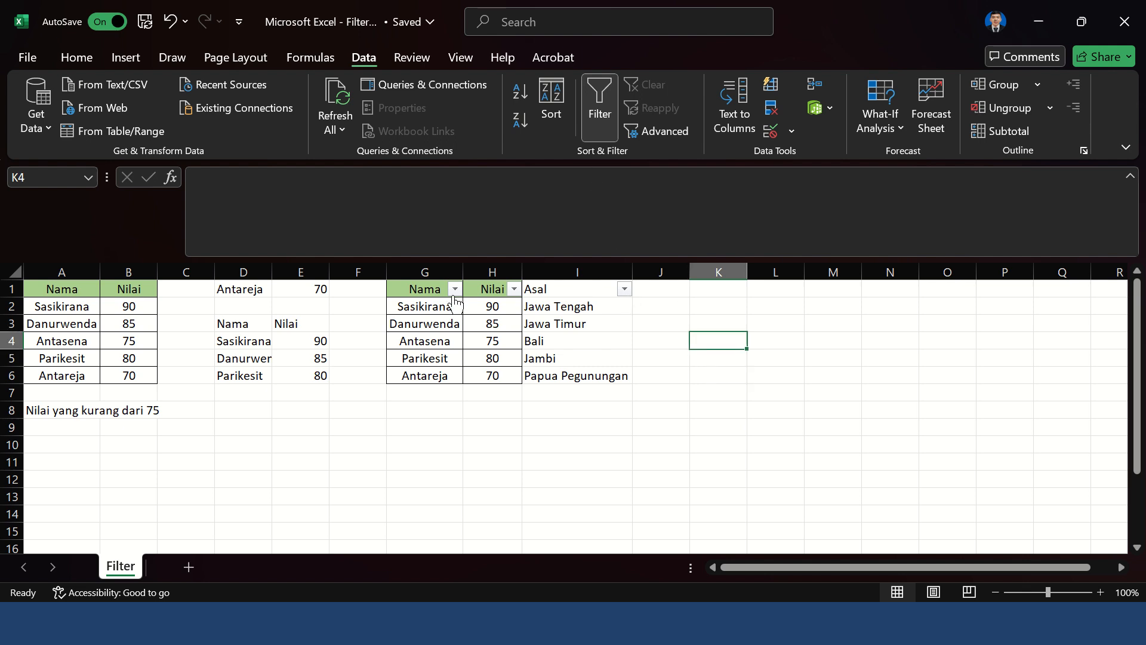
# Step: Filter the Asal column of the G1:I6 table to show only Papua Pegunungan
pyautogui.moveTo(425, 290); pyautogui.dragTo(610, 375)
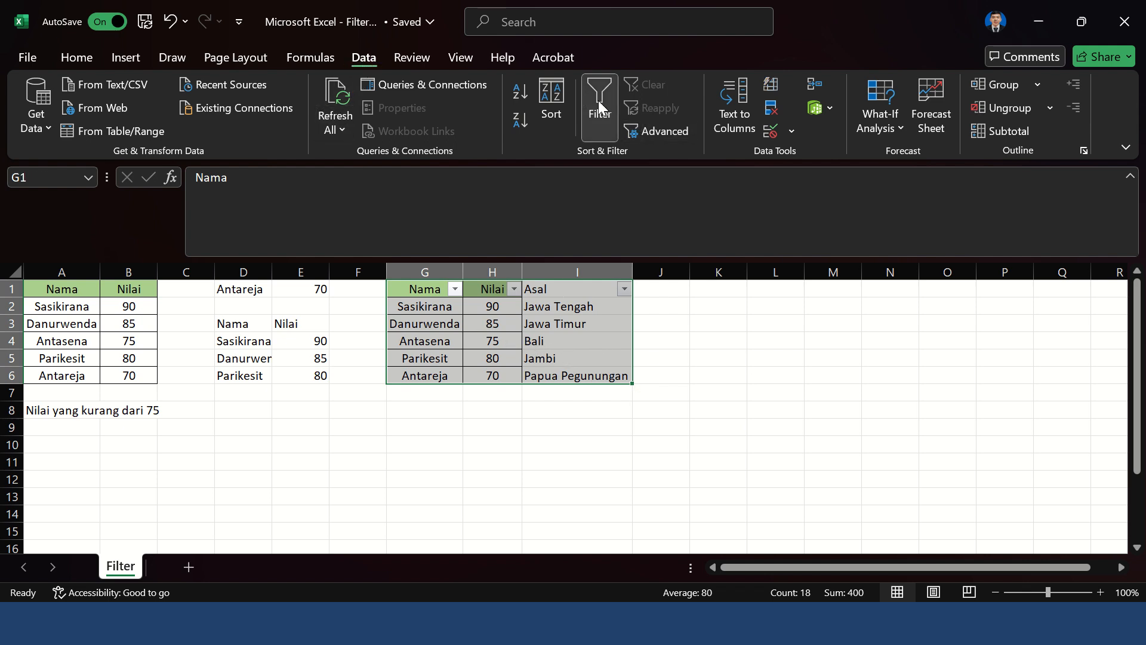
pyautogui.click(770, 325)
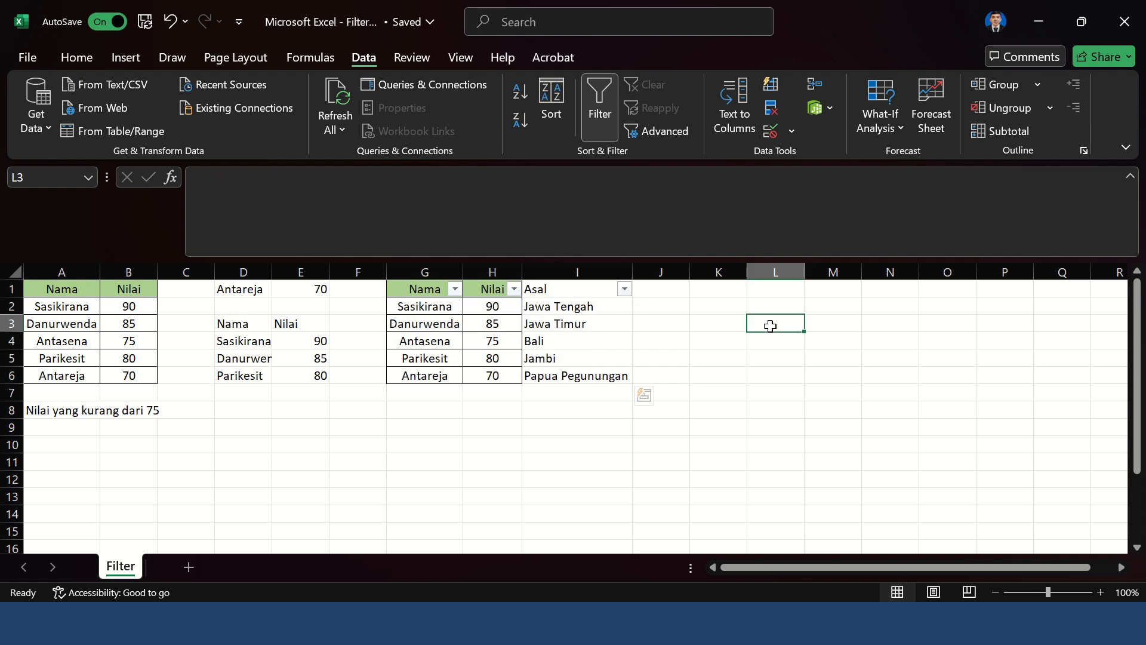
pyautogui.click(625, 289)
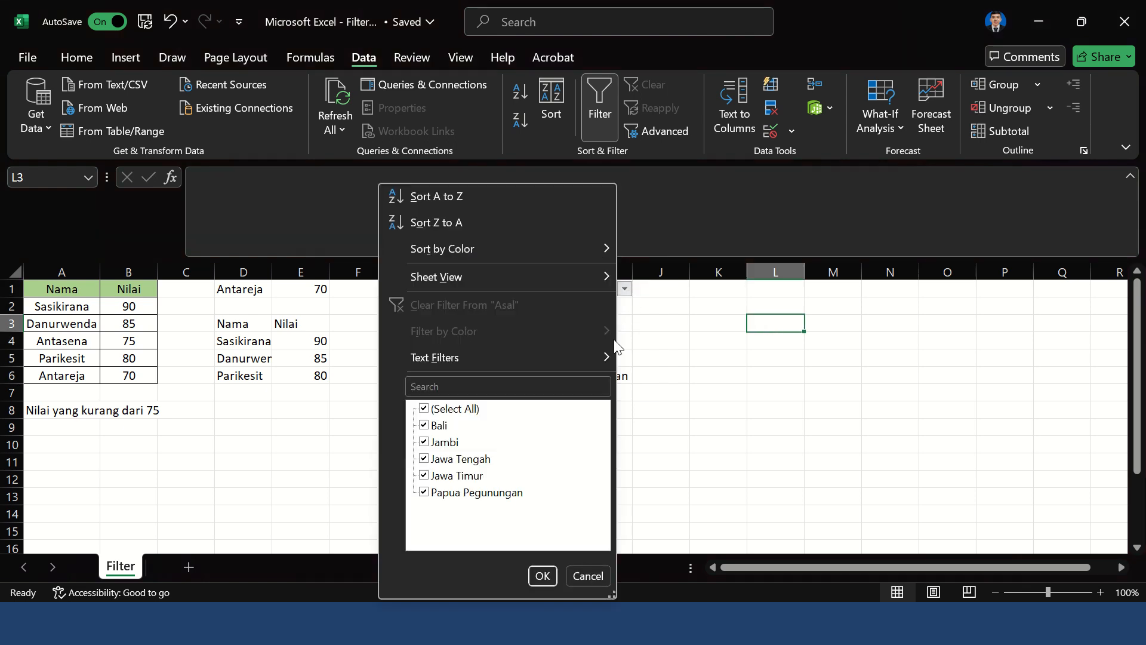
pyautogui.click(472, 412)
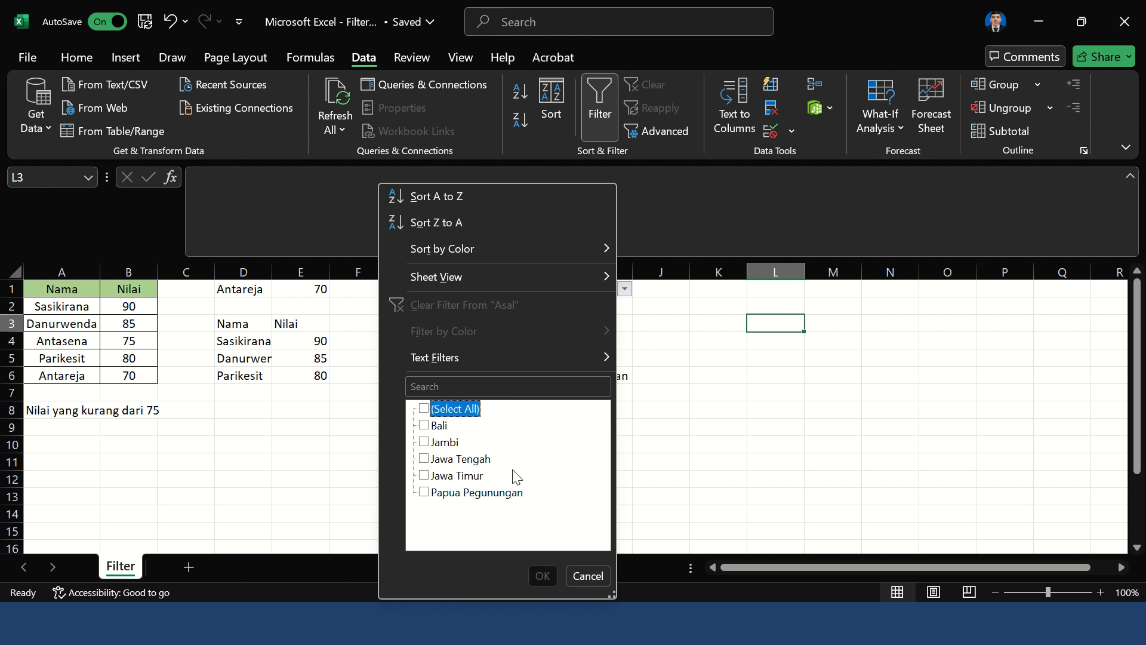
pyautogui.click(494, 494)
pyautogui.click(543, 576)
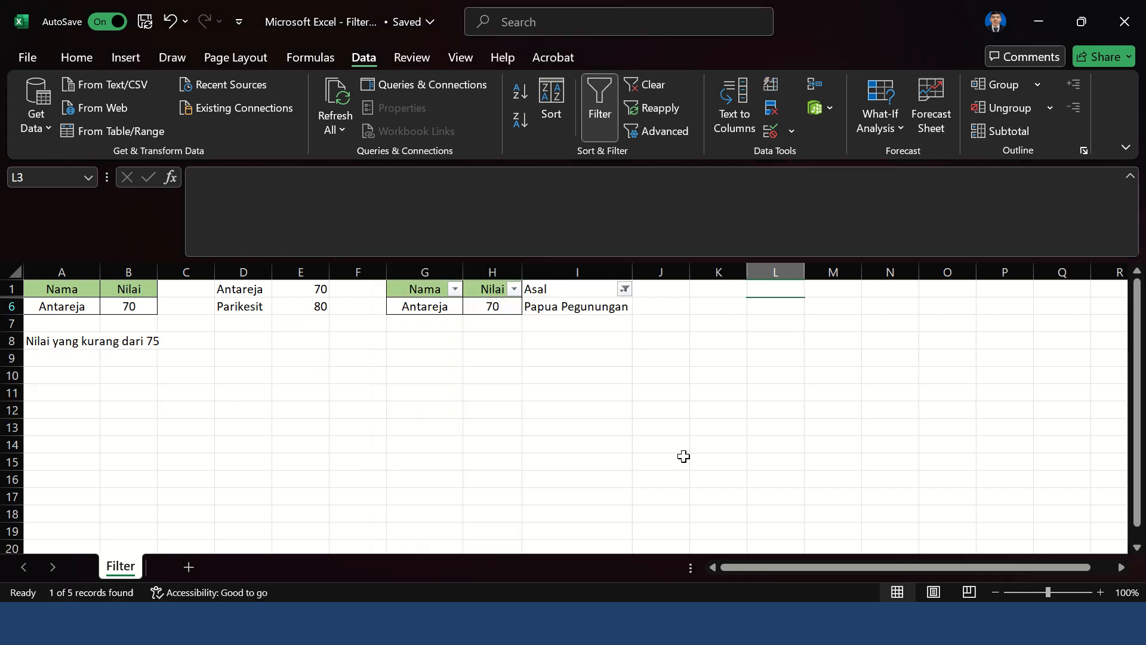
pyautogui.click(699, 444)
# Step: Reselect all origins in the Asal filter to bring back every row hidden by the Papua Pegunungan selection
pyautogui.click(625, 289)
pyautogui.click(455, 409)
pyautogui.click(542, 575)
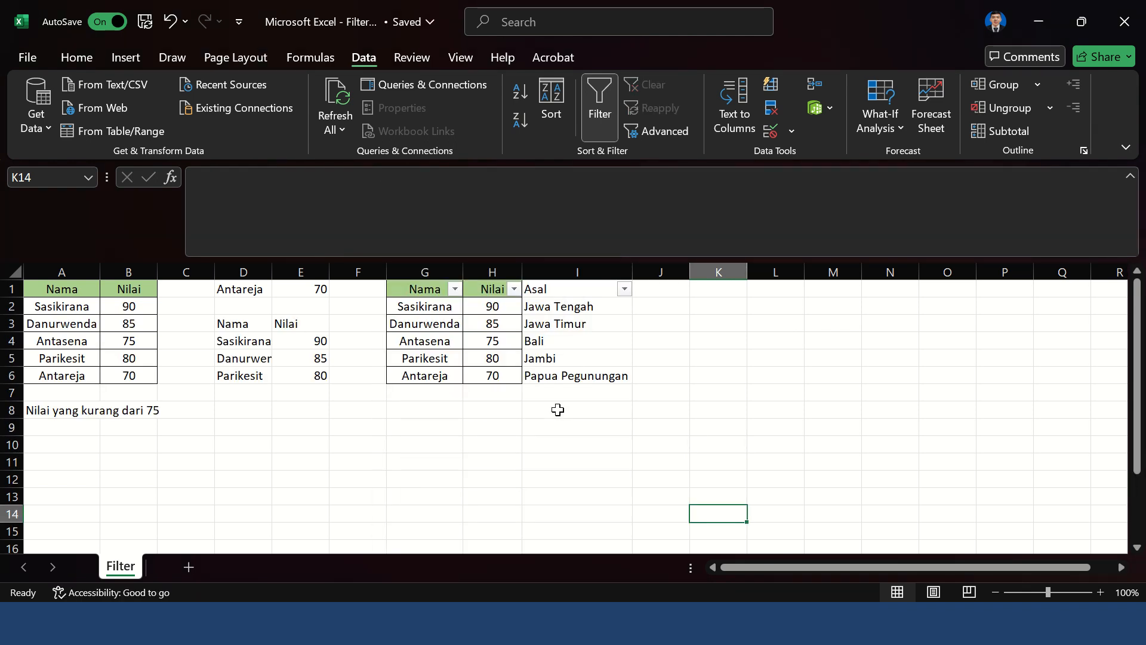
pyautogui.click(543, 460)
# Step: Review the FILTER formula in D1 and compare it with the header-filtered table in G1:I6
pyautogui.moveTo(257, 272)
pyautogui.mouseDown()
pyautogui.moveTo(305, 272)
pyautogui.moveTo(255, 272)
pyautogui.mouseUp()
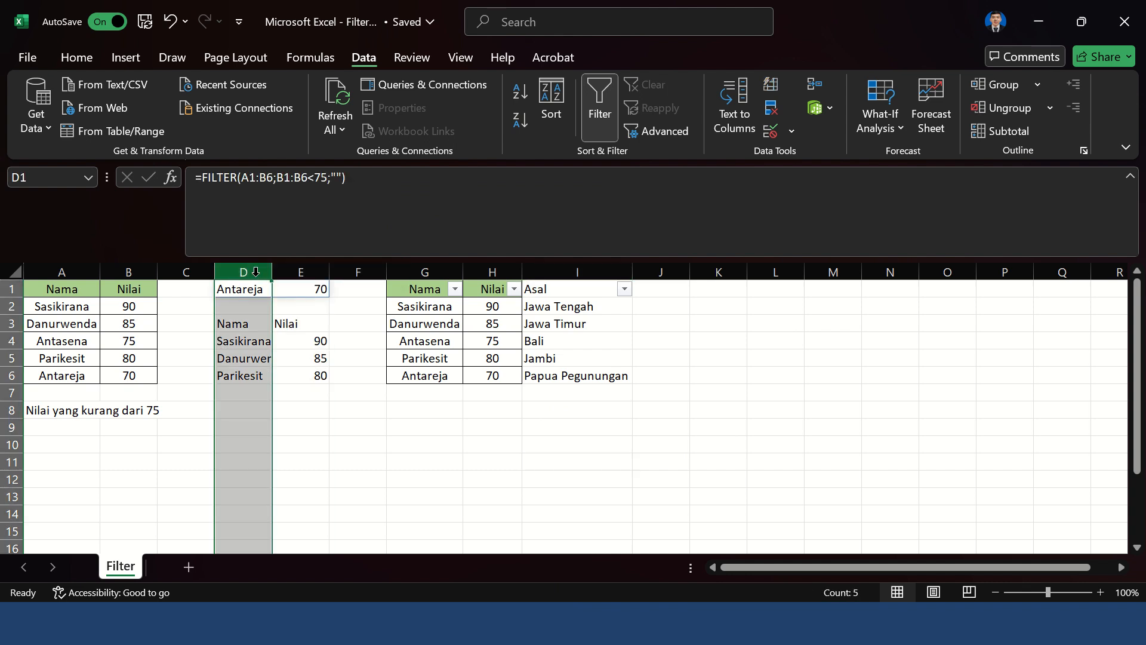
pyautogui.click(257, 293)
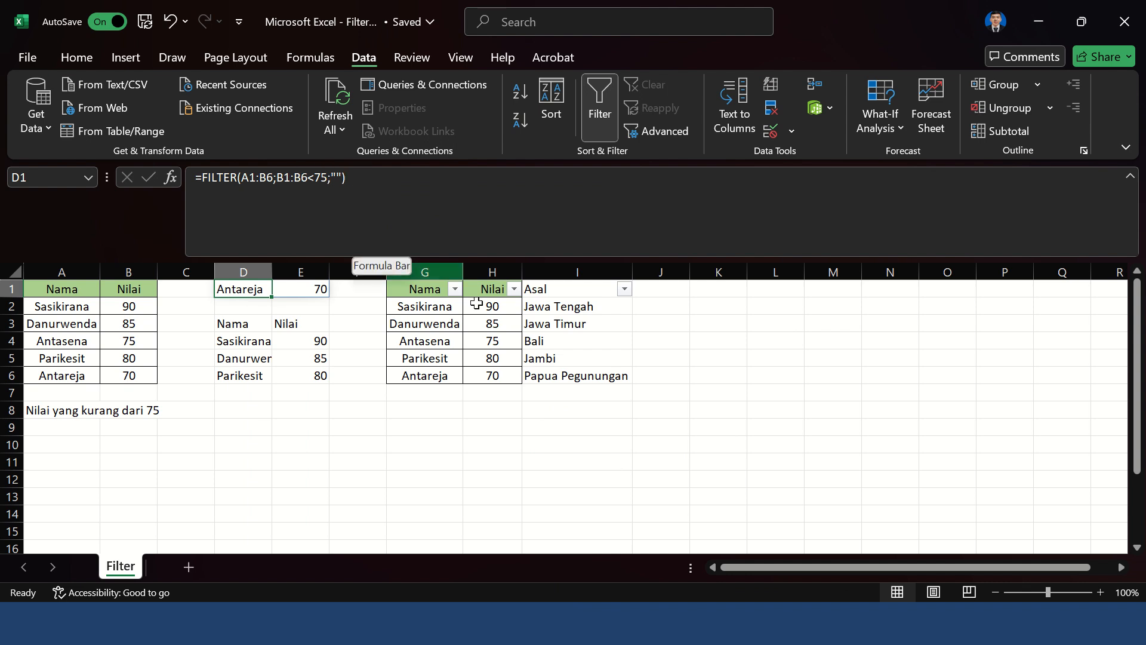
pyautogui.click(489, 324)
pyautogui.click(427, 286)
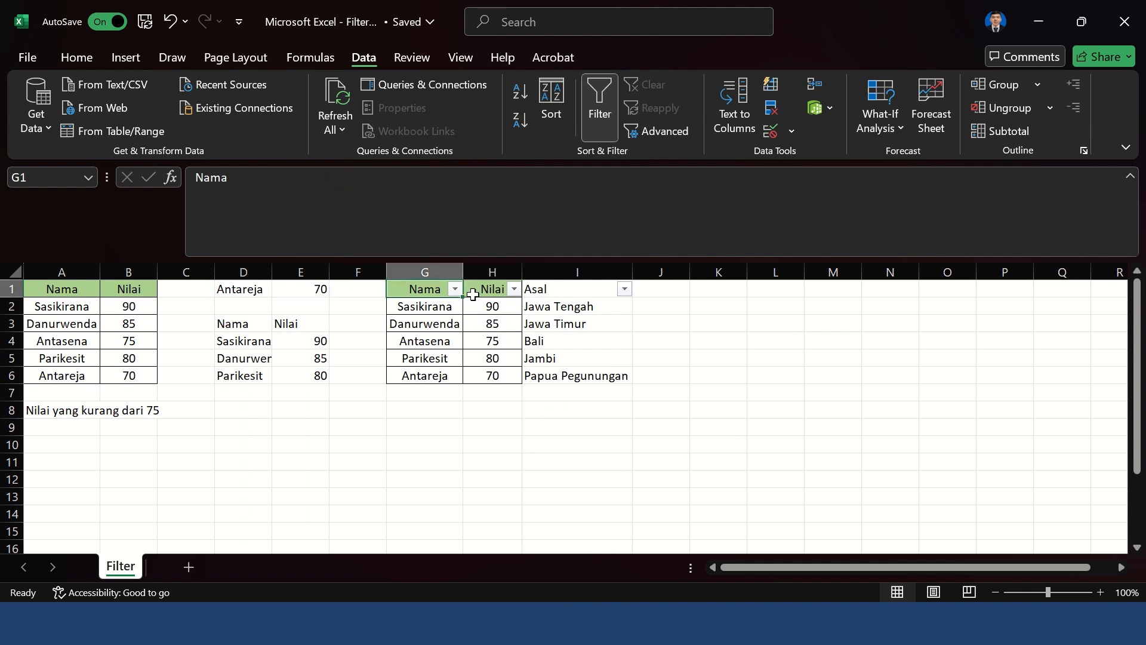
pyautogui.moveTo(412, 287); pyautogui.dragTo(609, 380)
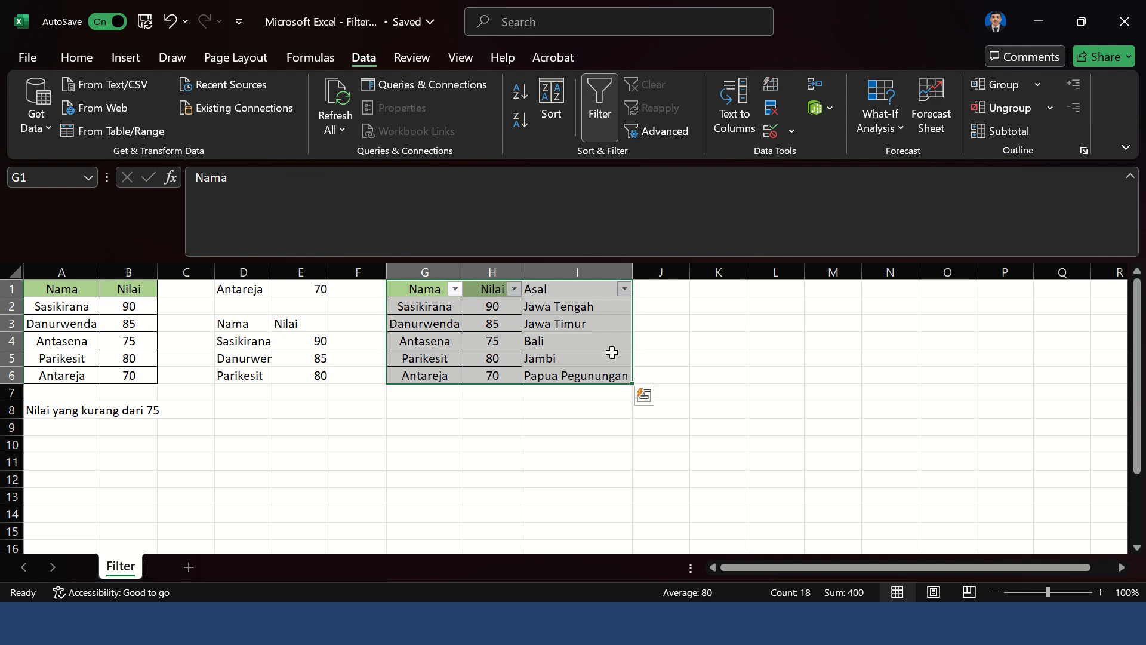
pyautogui.click(596, 288)
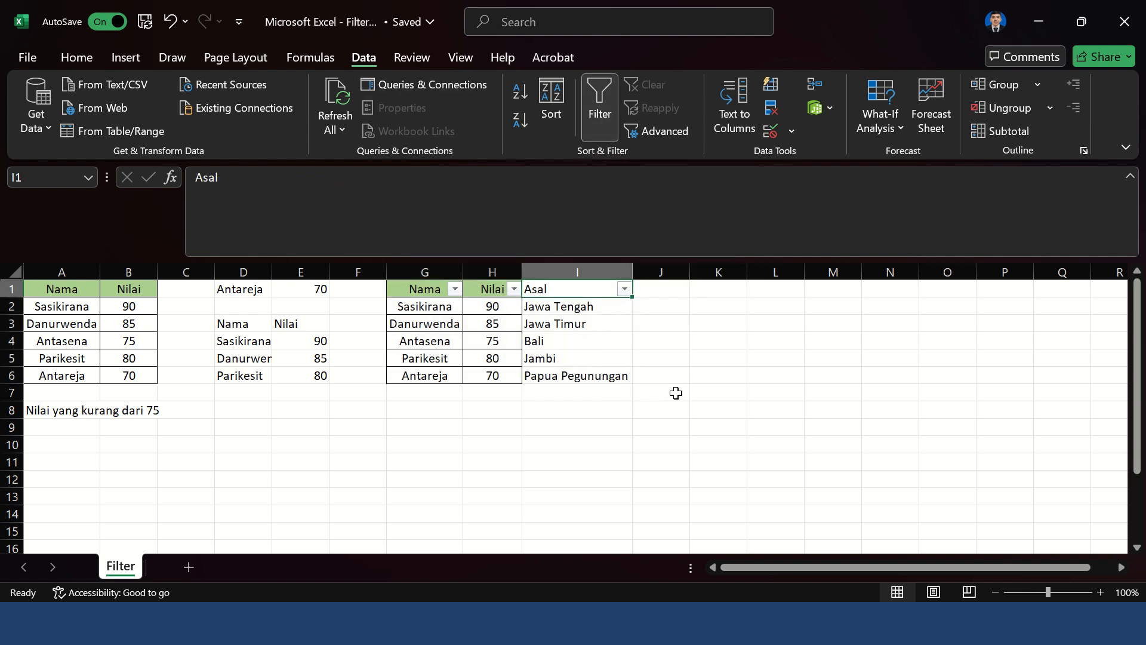
pyautogui.click(644, 362)
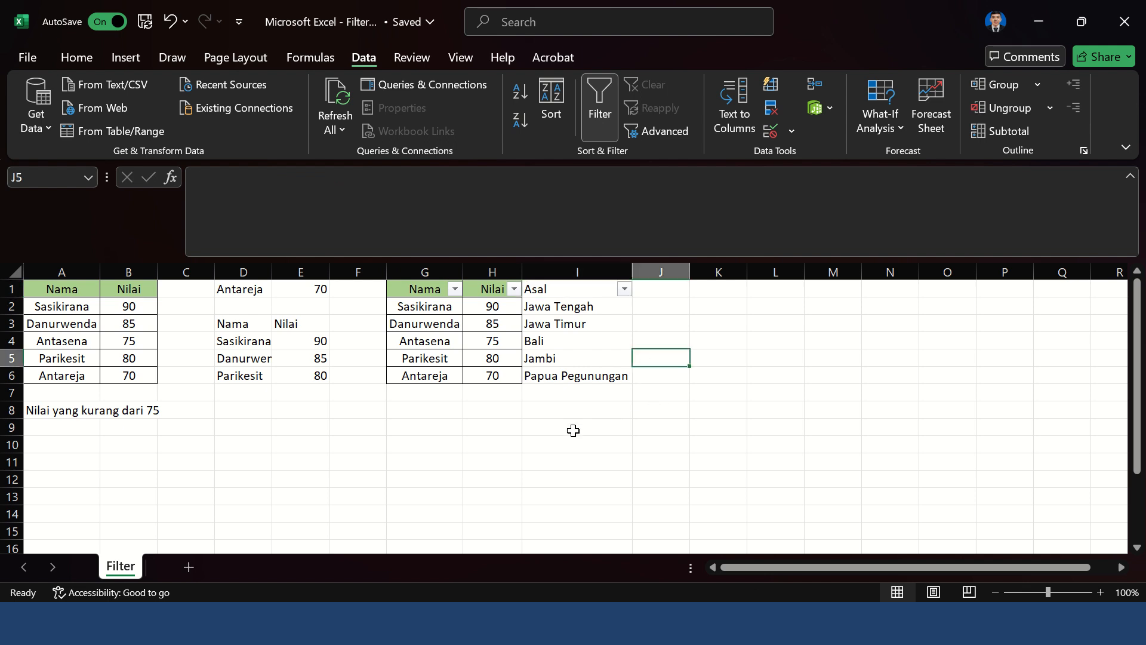